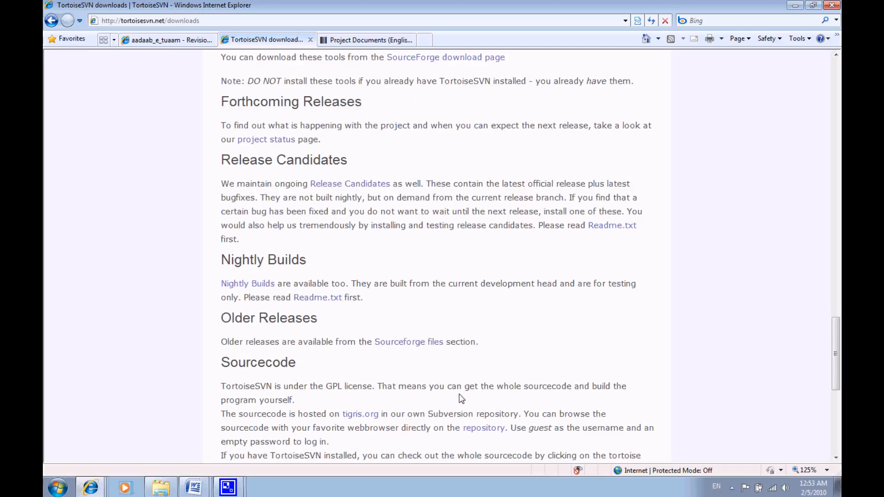
# - Review the TortoiseSVN downloads page, covering the installers, language packs, tools, release candidates and older releases sections
pyautogui.scroll(10, 460, 393)
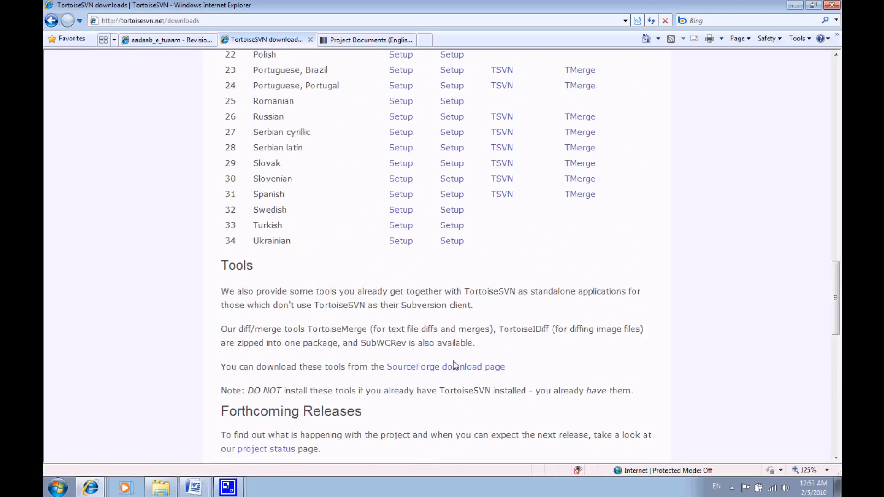
pyautogui.scroll(20, 454, 374)
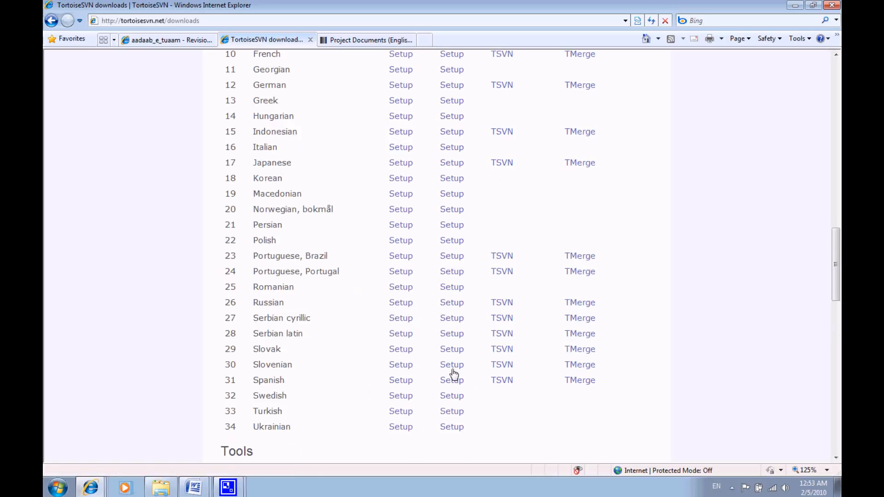
pyautogui.scroll(5, 453, 372)
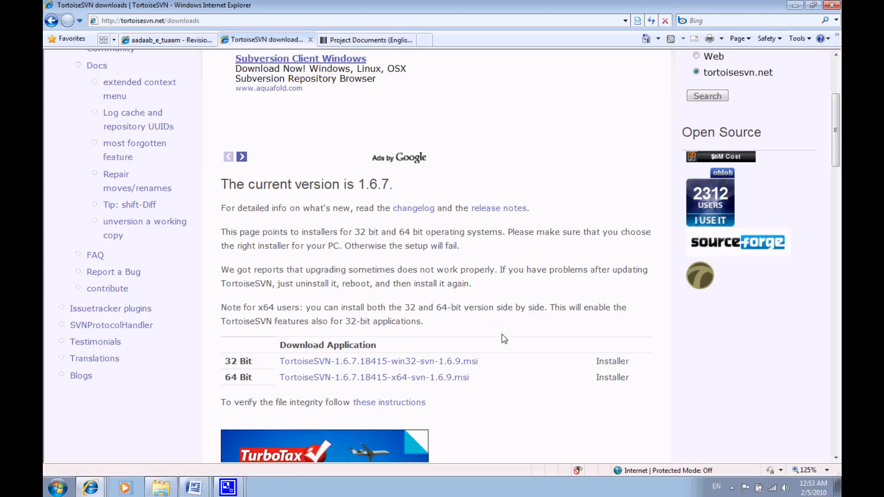
pyautogui.scroll(-13, 504, 339)
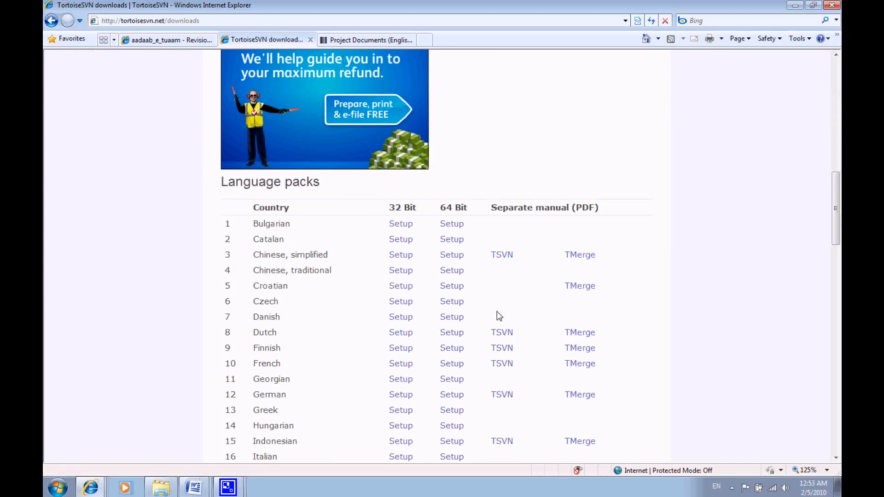
pyautogui.scroll(-15, 496, 313)
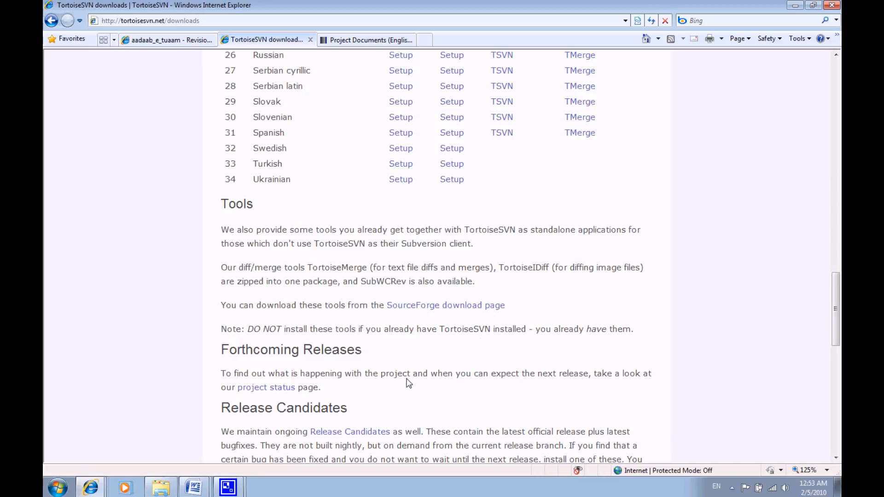
pyautogui.scroll(-5, 408, 377)
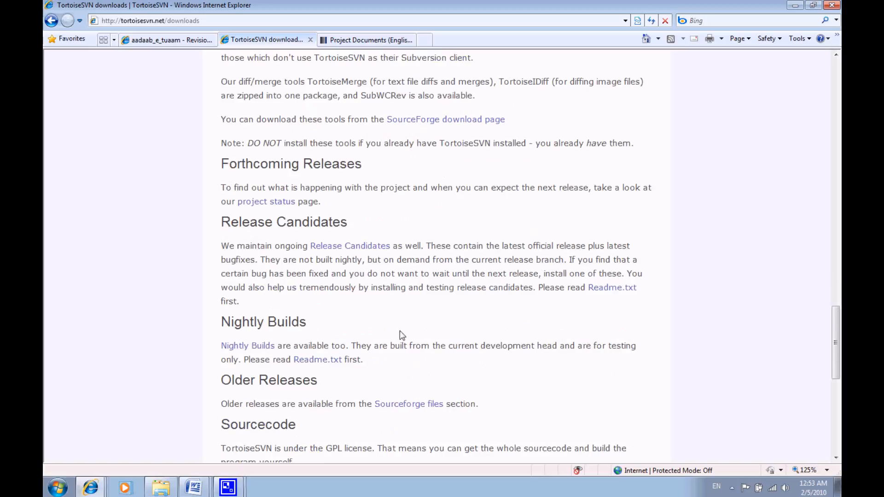
pyautogui.click(363, 251)
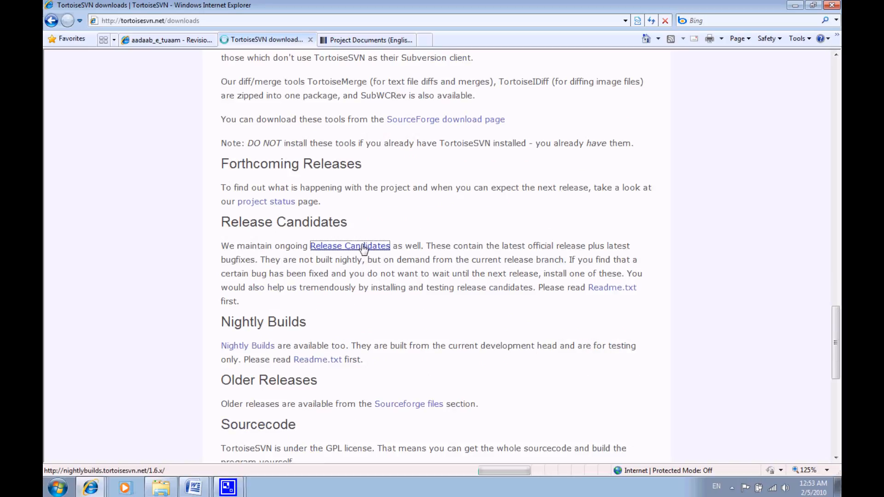
pyautogui.click(52, 20)
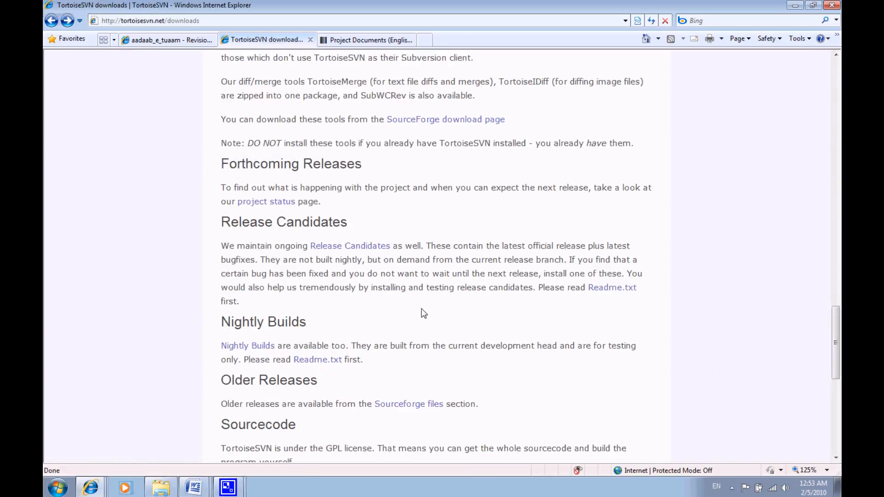
pyautogui.scroll(-3, 421, 309)
pyautogui.scroll(-2, 421, 308)
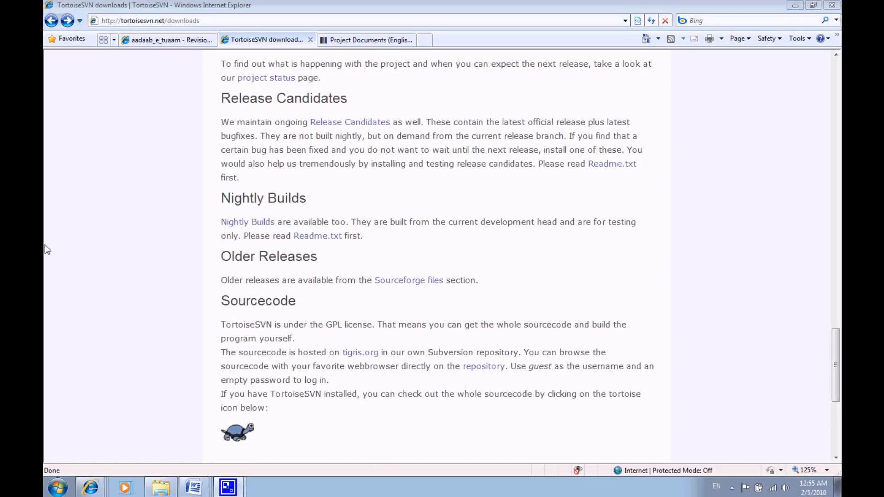
# - Open the Sourceforge files section for older releases and look through the TortoiseSVN version folders
pyautogui.click(408, 282)
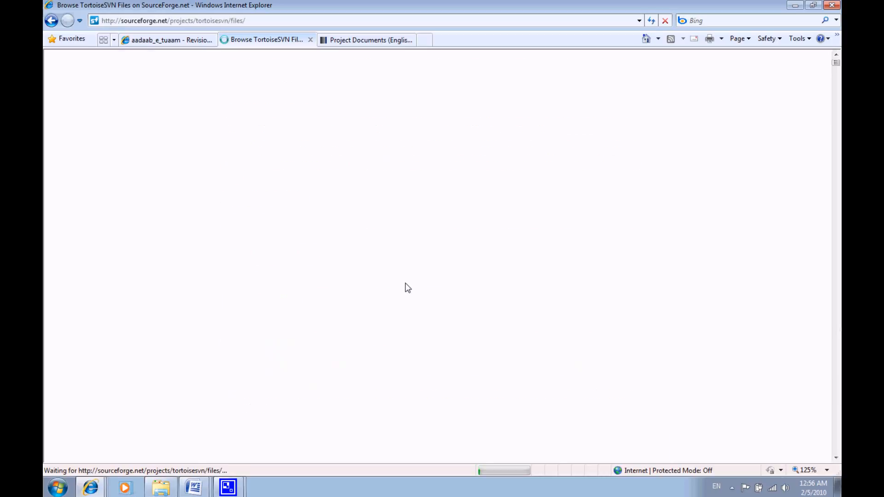
pyautogui.scroll(-3, 405, 283)
pyautogui.scroll(-6, 407, 286)
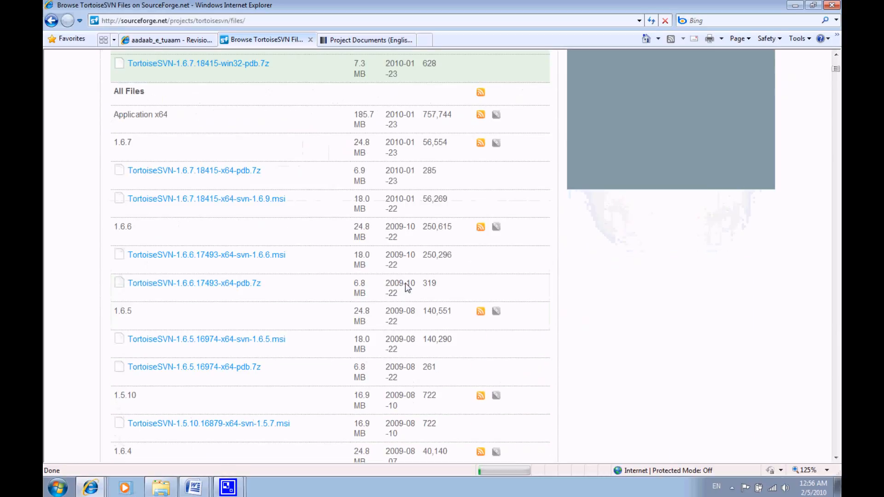
pyautogui.scroll(-10, 192, 295)
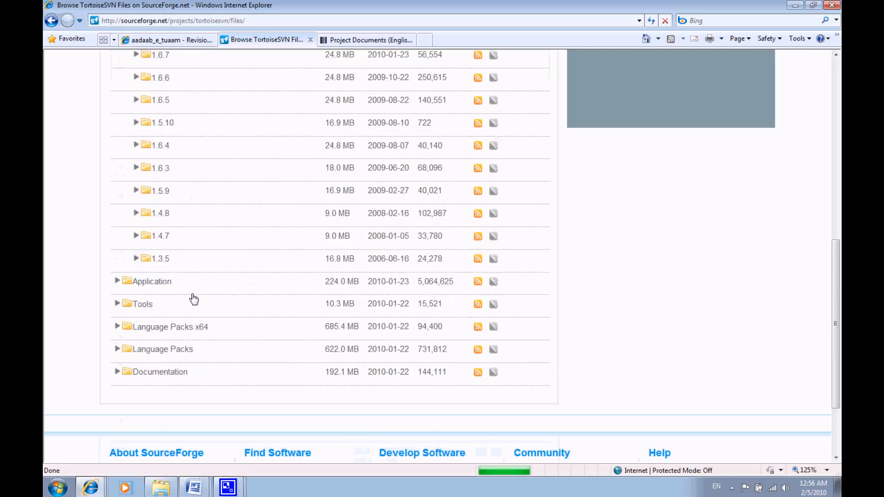
pyautogui.scroll(2, 176, 241)
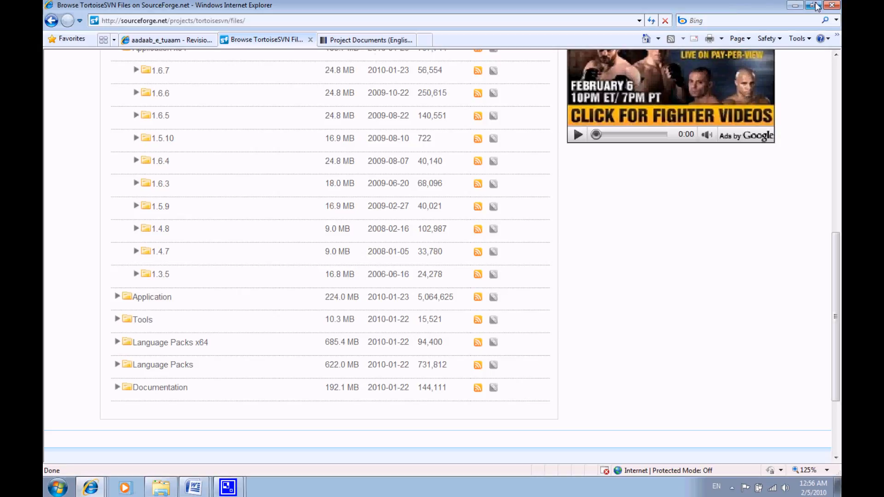
# - Switch from the browser to a new maximized Windows Explorer window and go to the D:\ drive
pyautogui.click(795, 5)
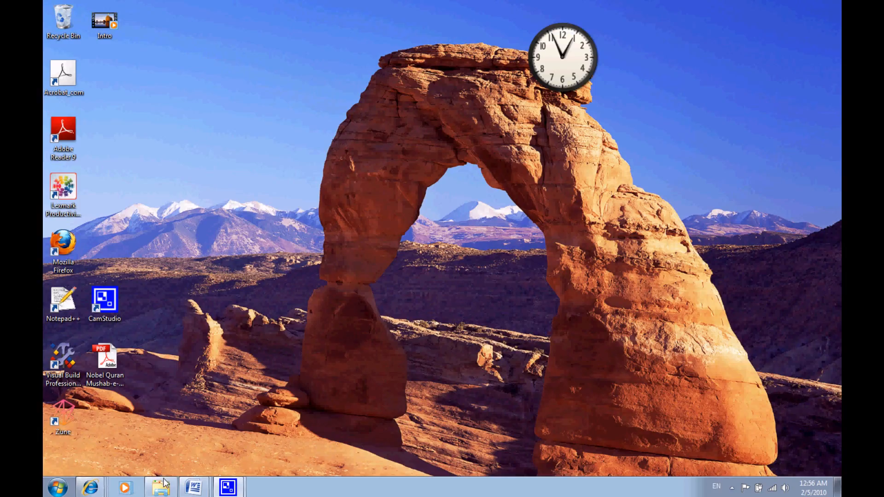
pyautogui.moveTo(163, 493)
pyautogui.rightClick(162, 491)
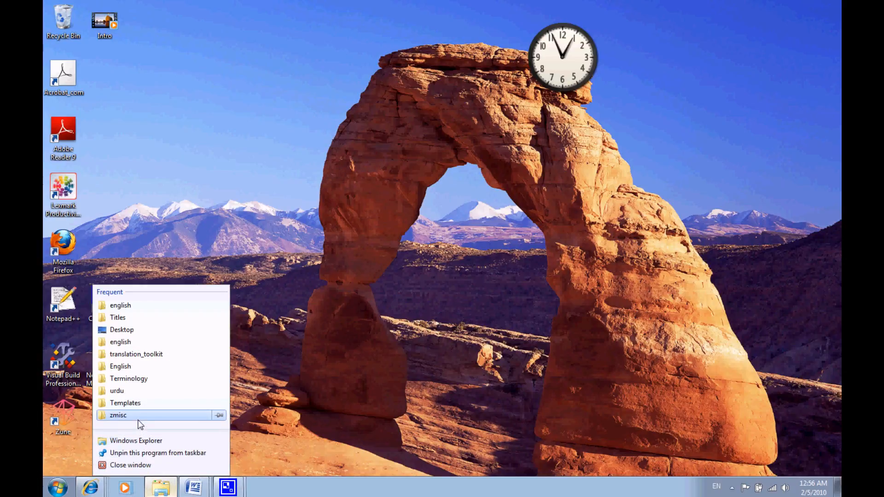
pyautogui.click(141, 444)
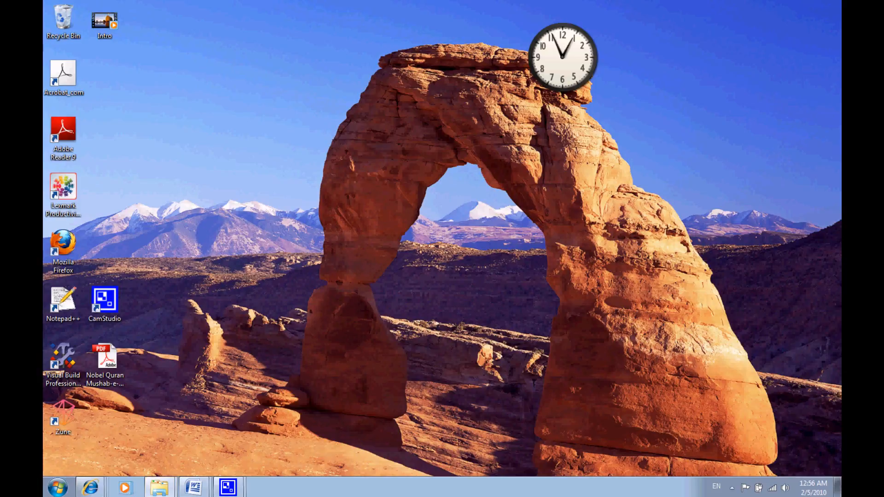
pyautogui.moveTo(43, 201); pyautogui.dragTo(489, 159)
pyautogui.doubleClick(468, 162)
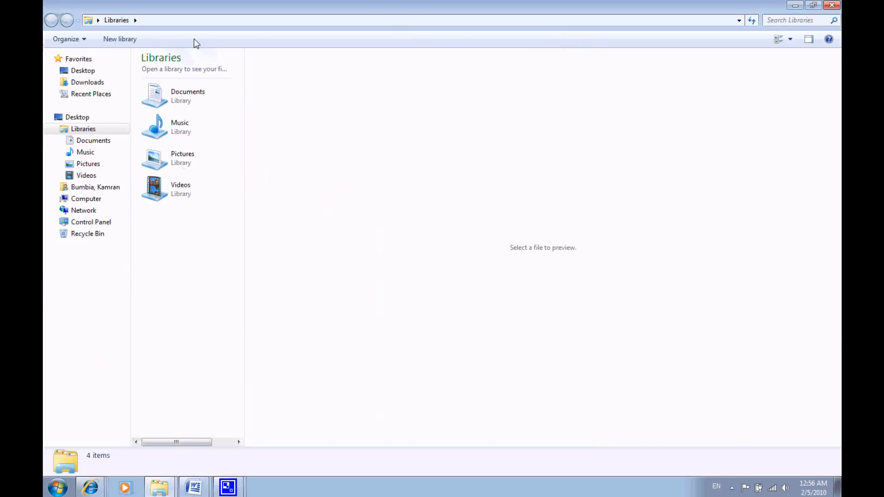
pyautogui.click(178, 21)
pyautogui.write('d:\\')
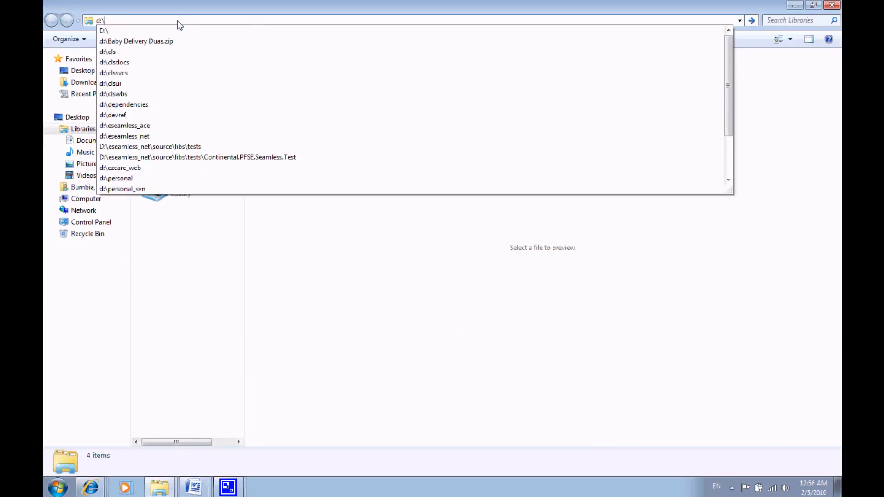
pyautogui.press('Return')
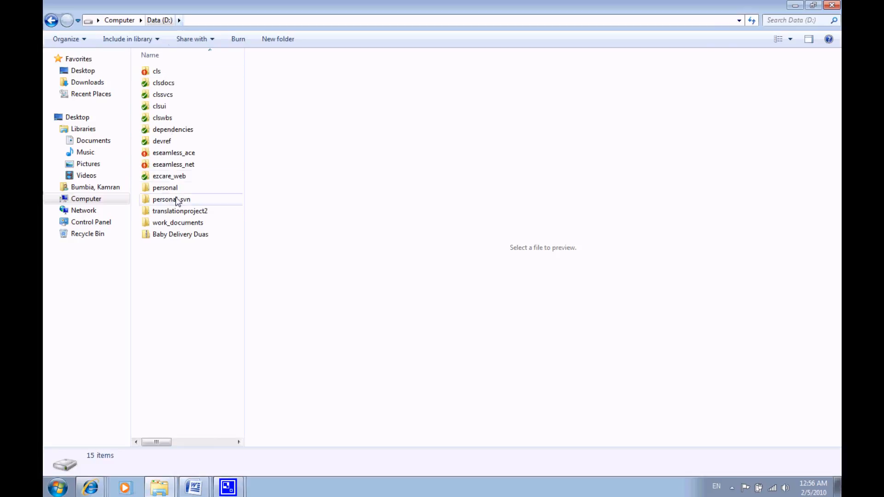
# - Open the translationproject2 folder on drive D: and the translationproject folder inside it
pyautogui.rightClick(170, 271)
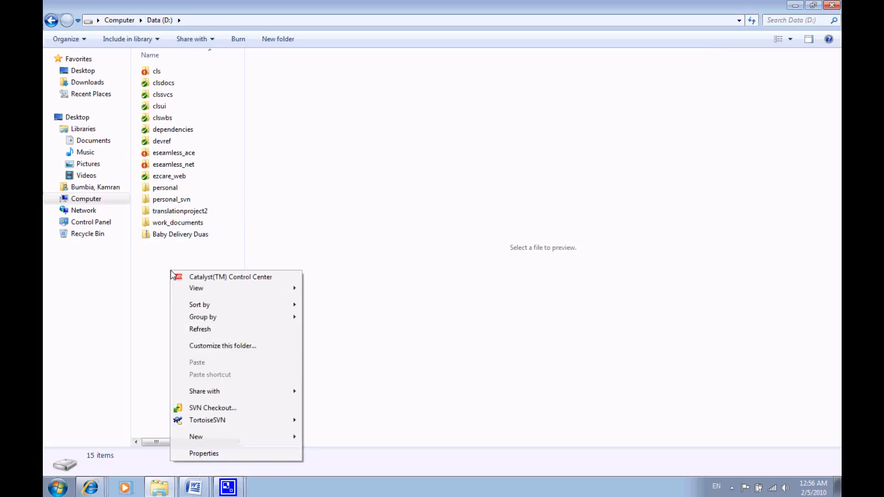
pyautogui.click(182, 212)
pyautogui.doubleClick(182, 212)
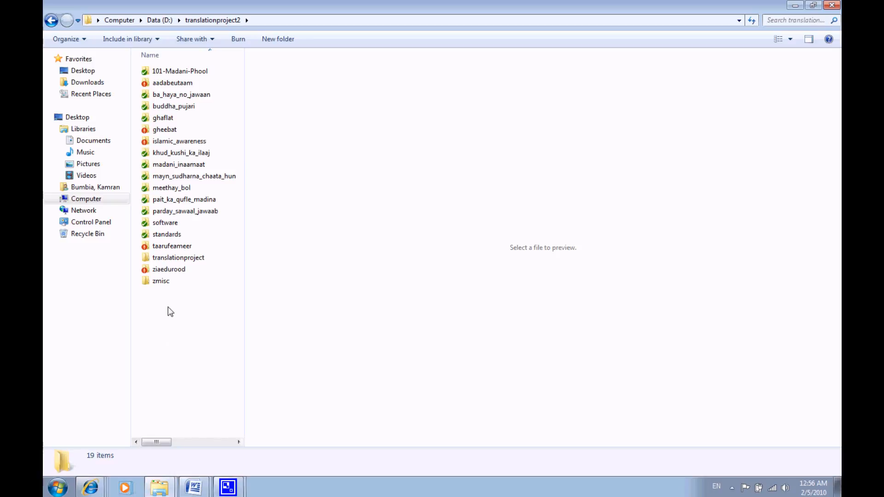
pyautogui.doubleClick(188, 259)
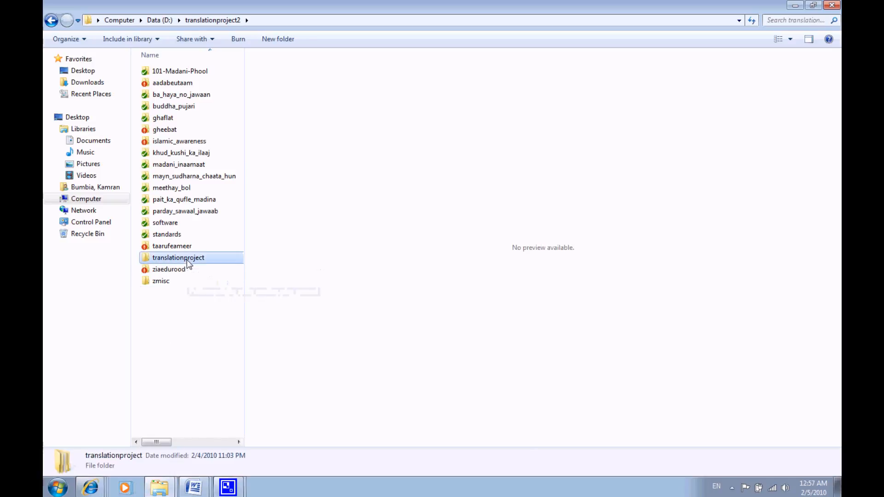
# - Delete the pait_ka_qufle_madina and play_ground folders from the translationproject folder
pyautogui.click(189, 71)
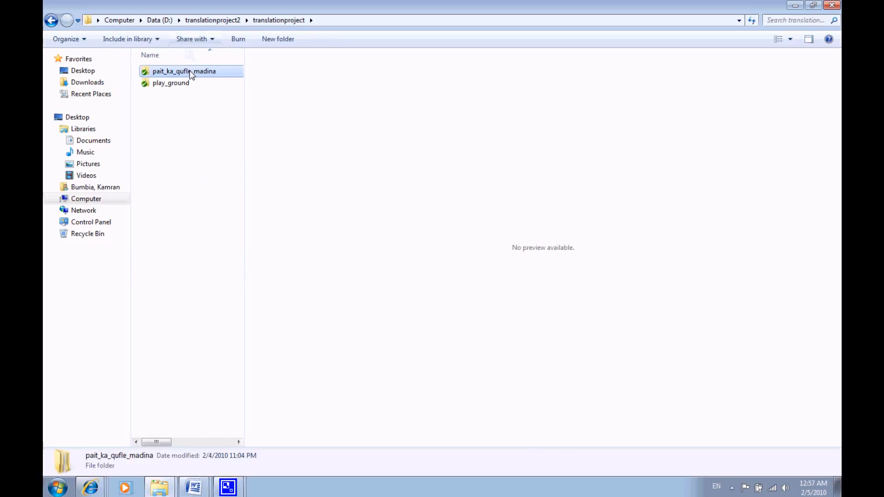
pyautogui.keyDown('shift'); pyautogui.click(186, 83); pyautogui.keyUp('shift')
pyautogui.press('Delete')
pyautogui.press('Return')
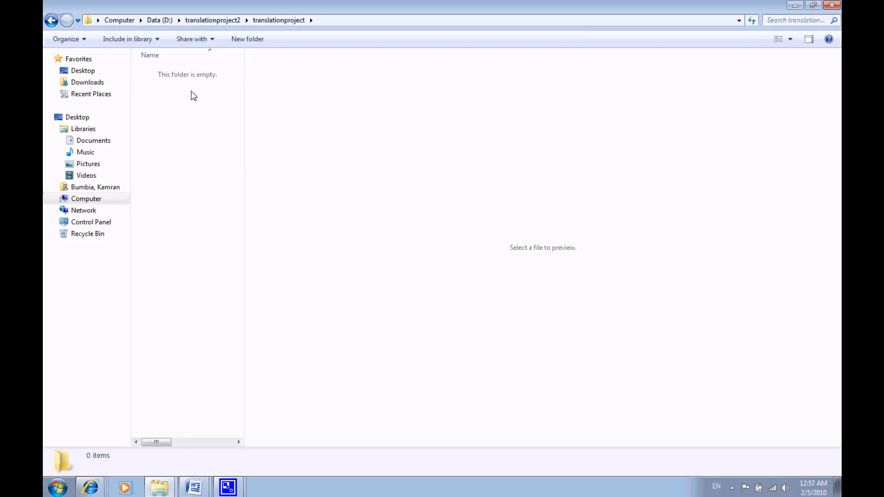
# - Start an SVN Checkout in the translationproject folder and highlight the repository name at the end of the repository URL
pyautogui.rightClick(183, 117)
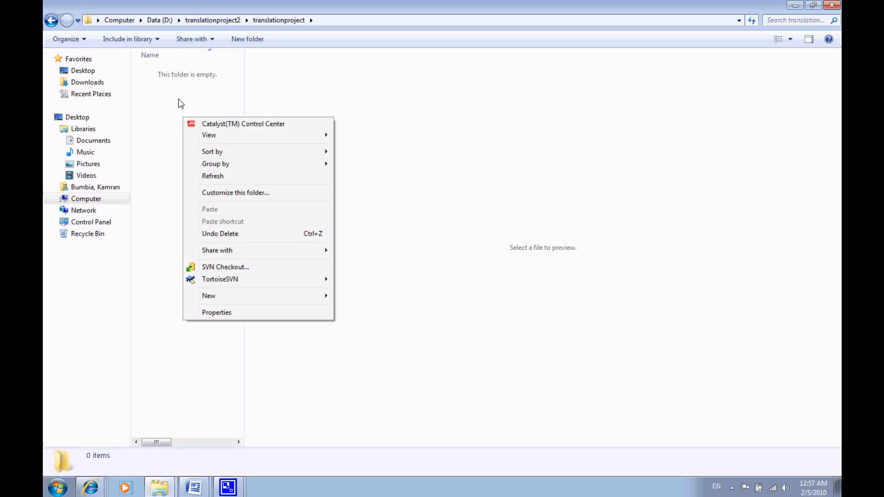
pyautogui.click(225, 267)
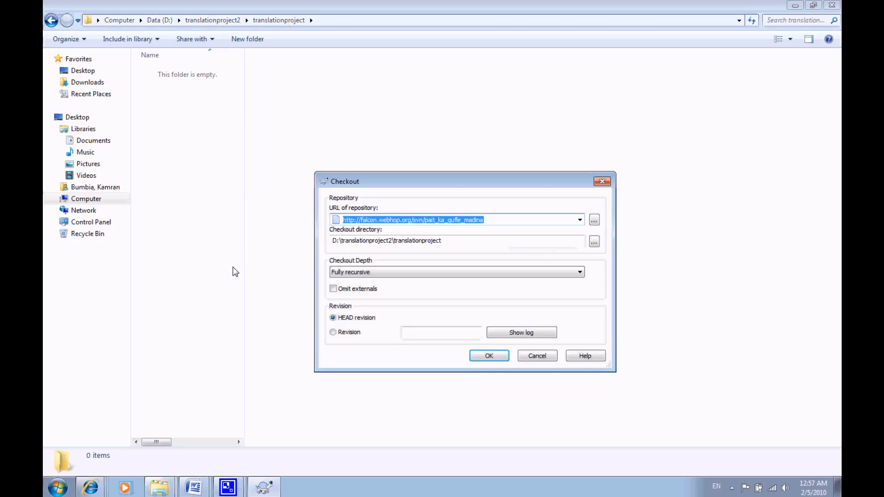
pyautogui.click(502, 224)
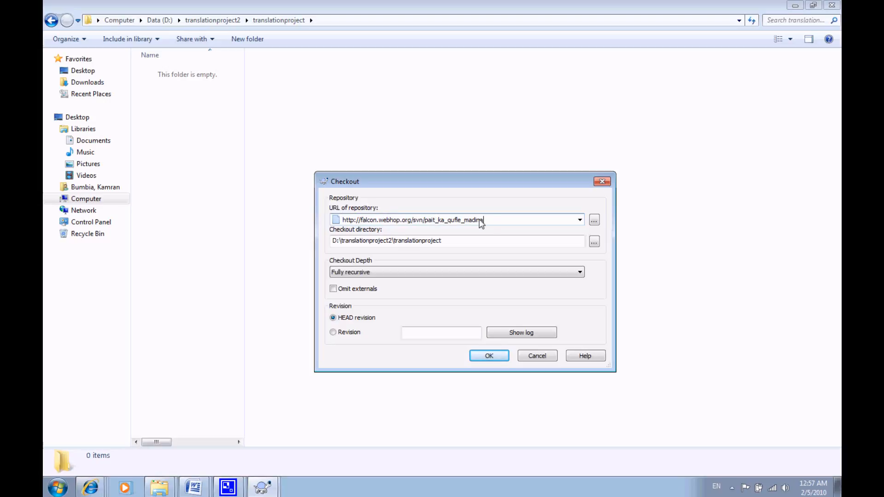
pyautogui.moveTo(491, 223); pyautogui.dragTo(424, 222)
pyautogui.click(424, 220)
pyautogui.moveTo(102, 489)
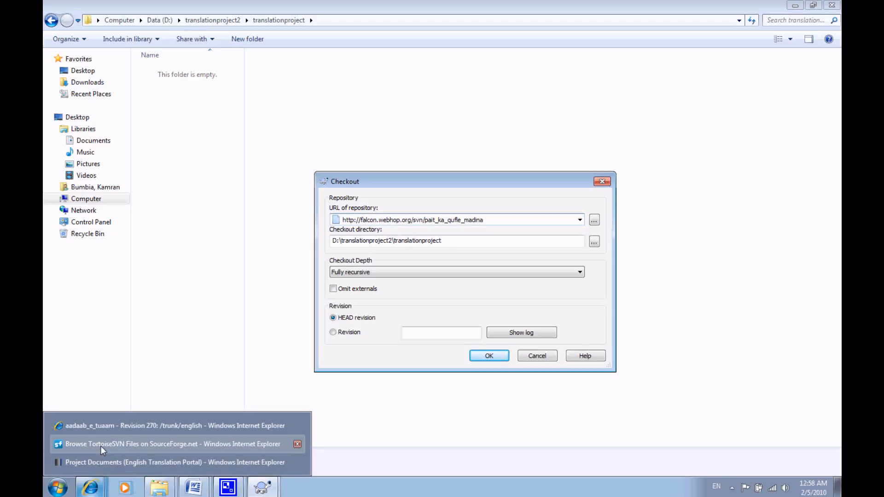
pyautogui.click(101, 447)
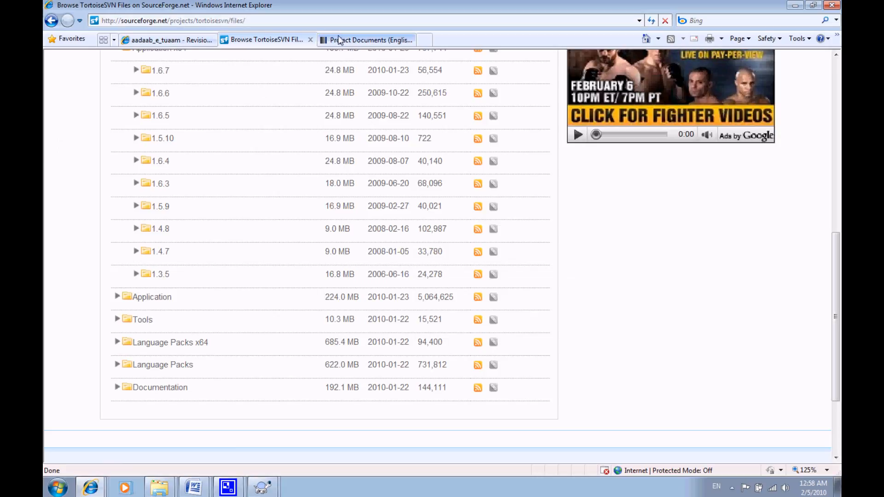
pyautogui.click(364, 40)
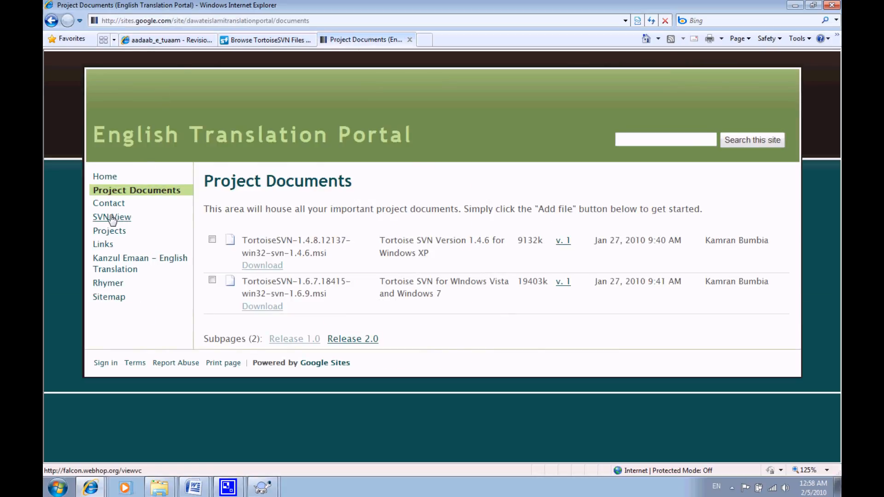
pyautogui.click(328, 19)
pyautogui.write('fa')
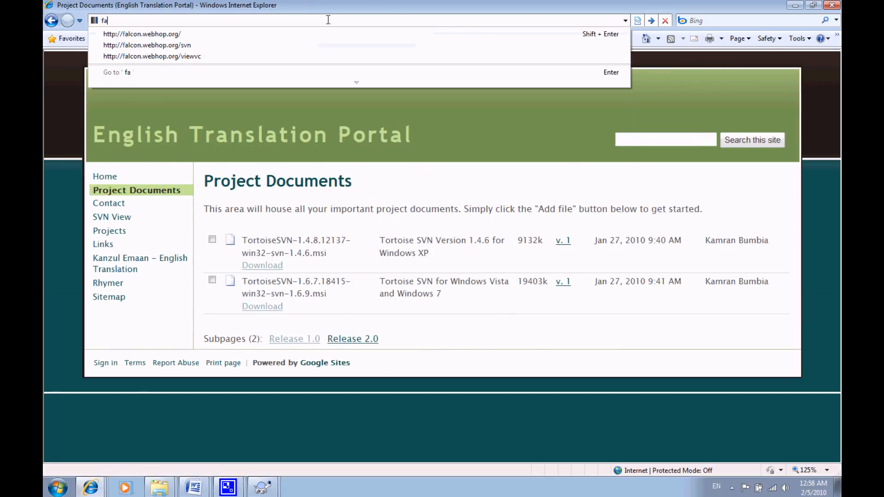
pyautogui.write('lcon')
pyautogui.press('Down')
pyautogui.press('Down')
pyautogui.press('Down')
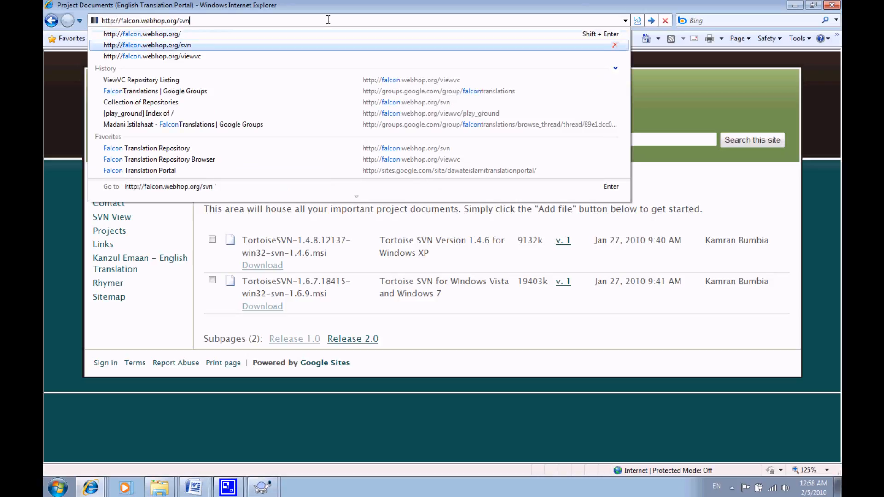
pyautogui.press('Return')
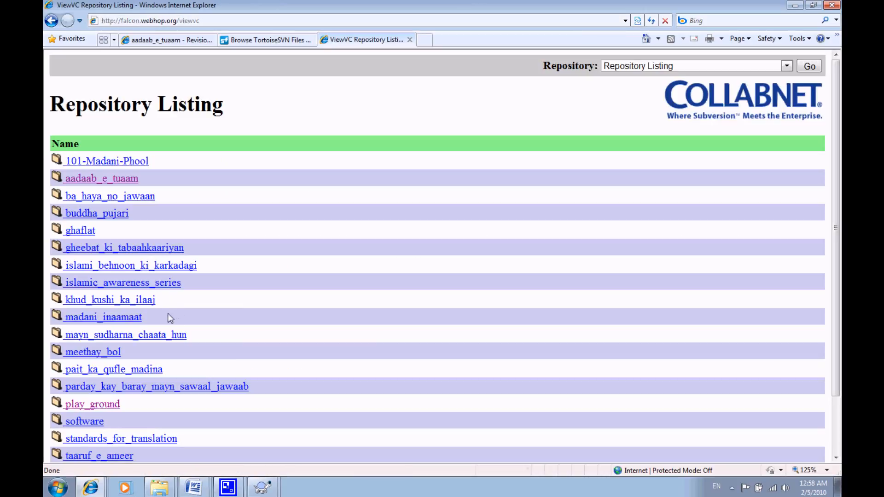
# - View the contents of the khud_kushi_ka_ilaaj repository, return to the repository listing and look through the remaining repositories
pyautogui.click(117, 300)
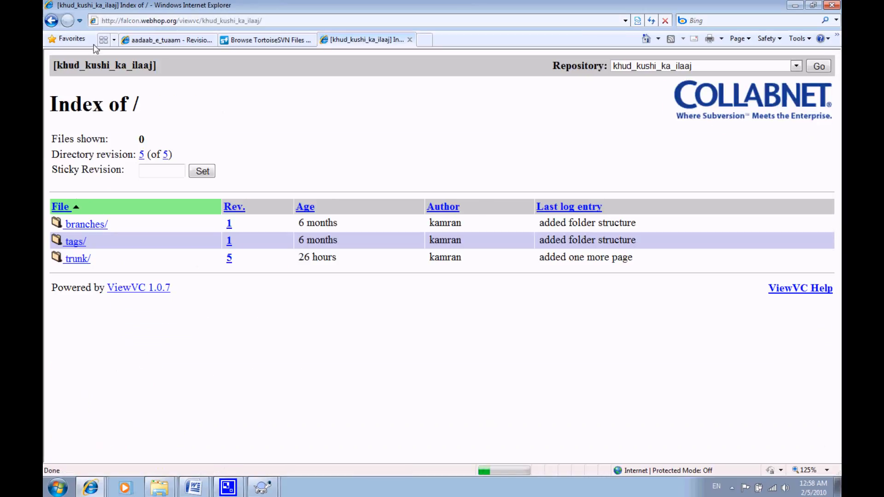
pyautogui.click(52, 20)
pyautogui.scroll(-2, 101, 318)
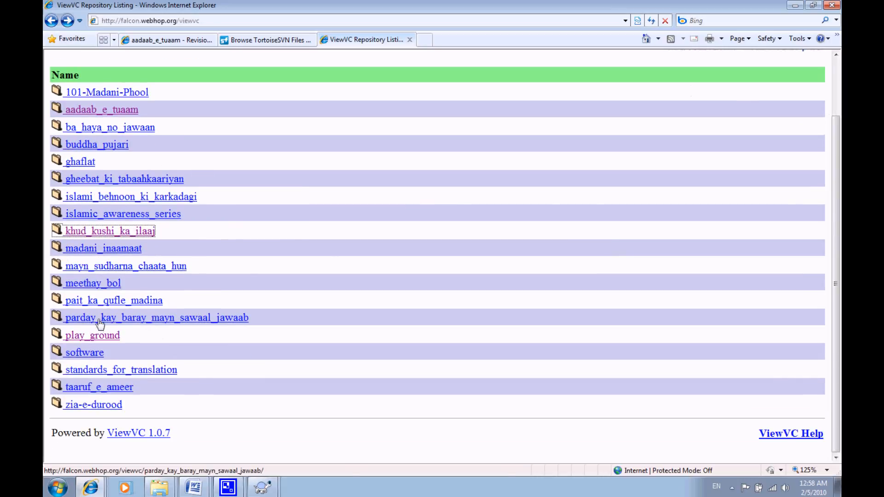
# - Open the play_ground repository from the listing and copy its web address
pyautogui.click(110, 336)
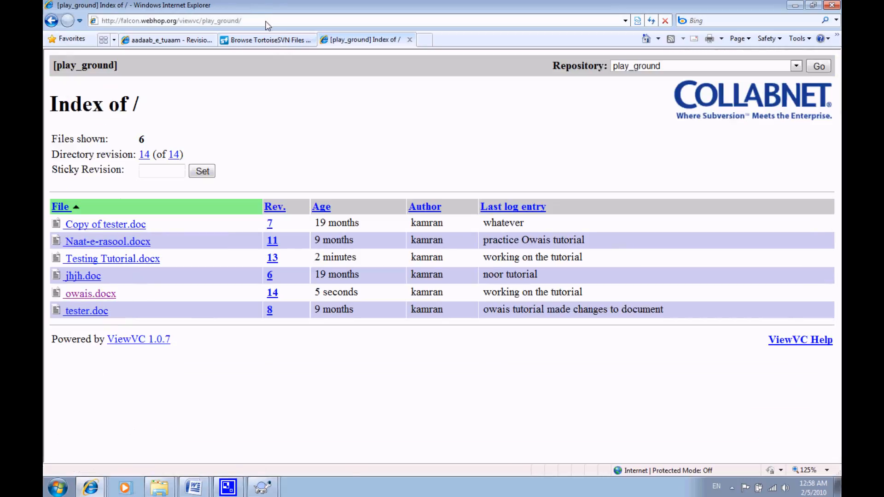
pyautogui.click(265, 21)
pyautogui.hotkey('ctrl', 'c')
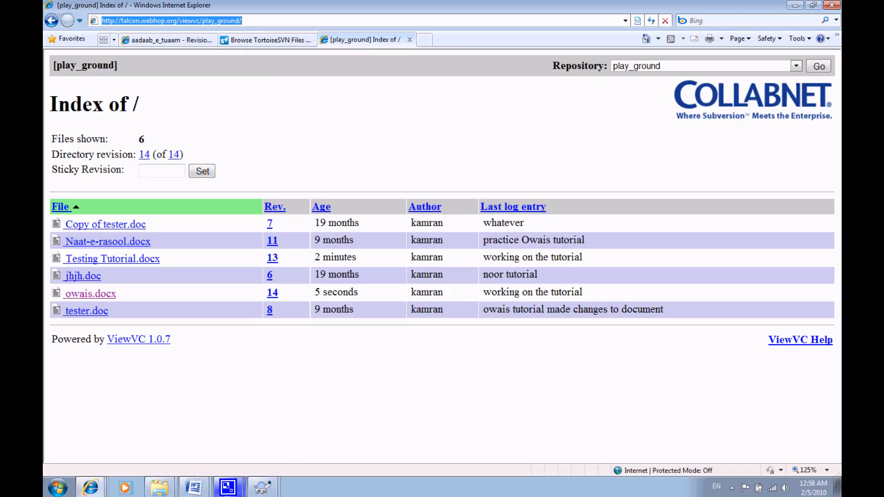
# - Bring up the TortoiseSVN Check For Updates notice and dismiss it
pyautogui.rightClick(261, 492)
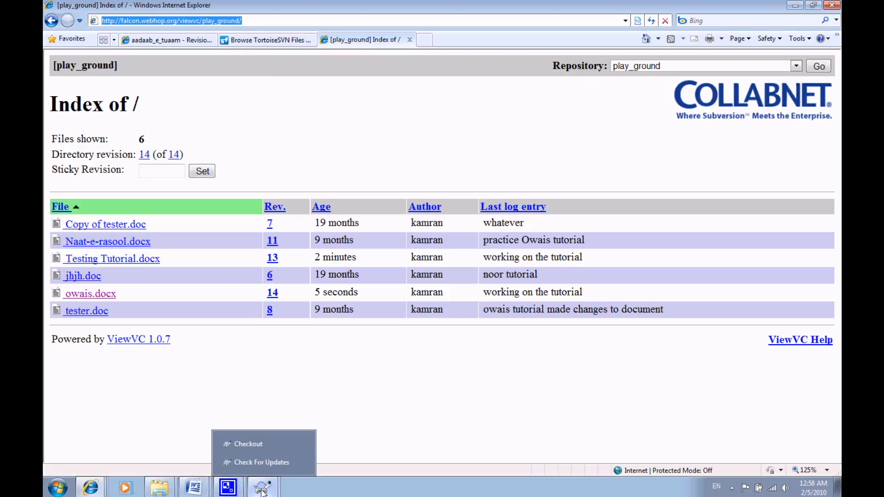
pyautogui.click(302, 462)
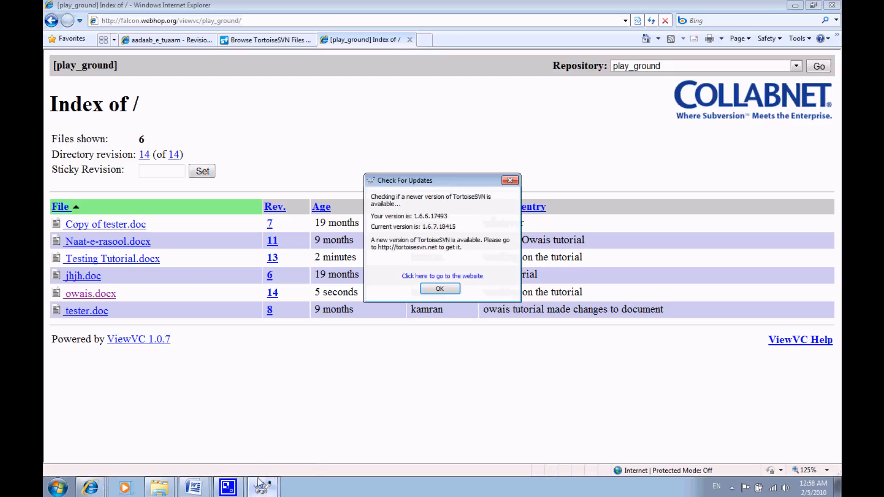
pyautogui.click(440, 289)
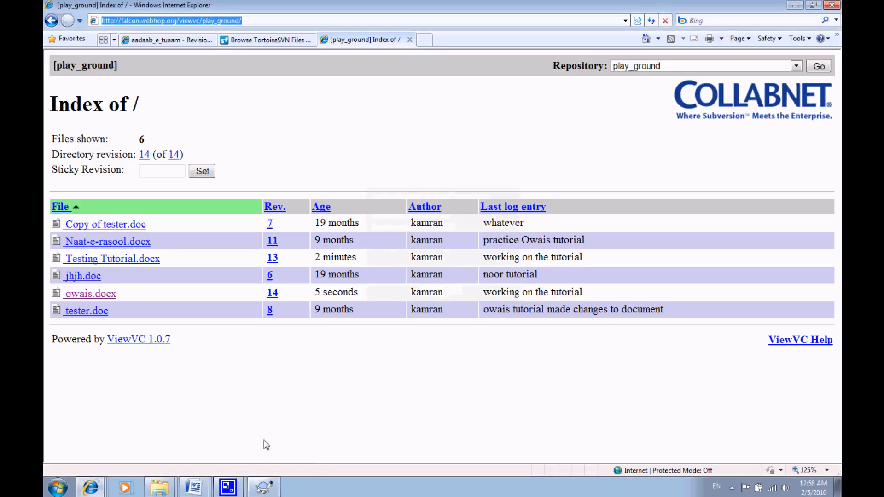
pyautogui.click(263, 490)
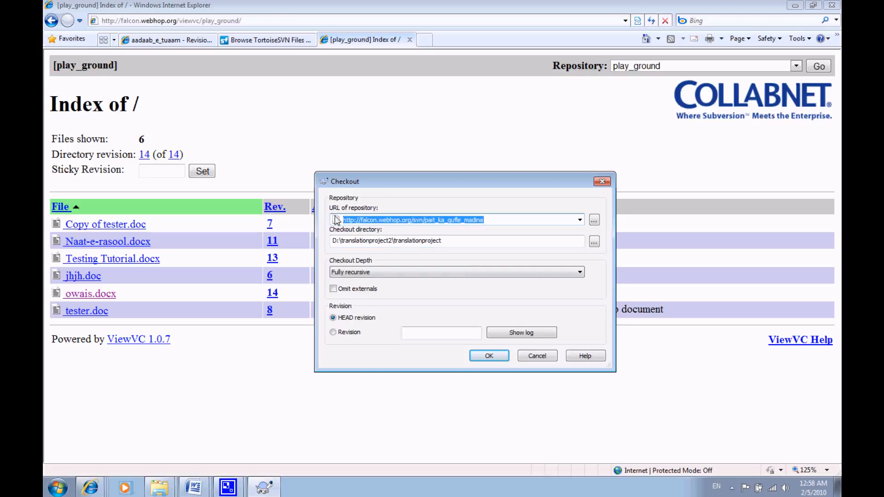
pyautogui.hotkey('ctrl', 'v')
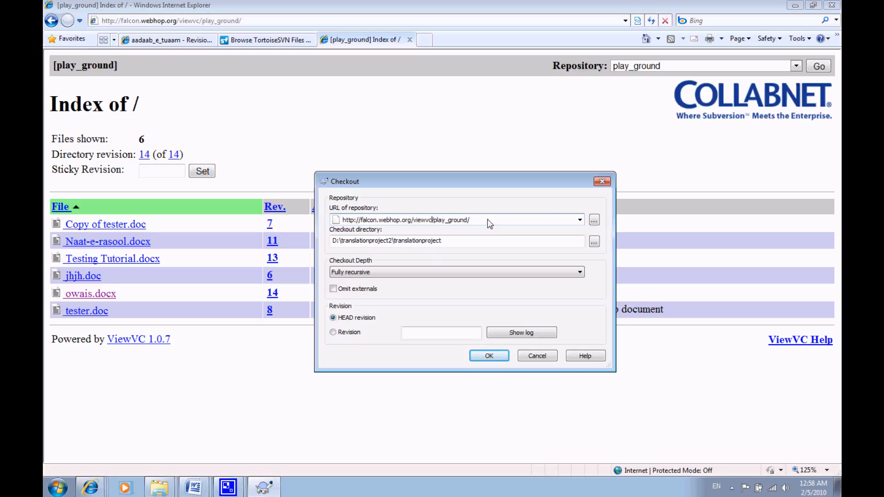
pyautogui.press('BackSpace')
pyautogui.press('BackSpace')
pyautogui.press('BackSpace')
pyautogui.press('BackSpace')
pyautogui.press('BackSpace')
pyautogui.press('BackSpace')
pyautogui.write('svn')
# - Set the checkout directory to D:\translationproject2\translationproject\play_ground and compare its folder name with the repository name in the URL
pyautogui.click(473, 242)
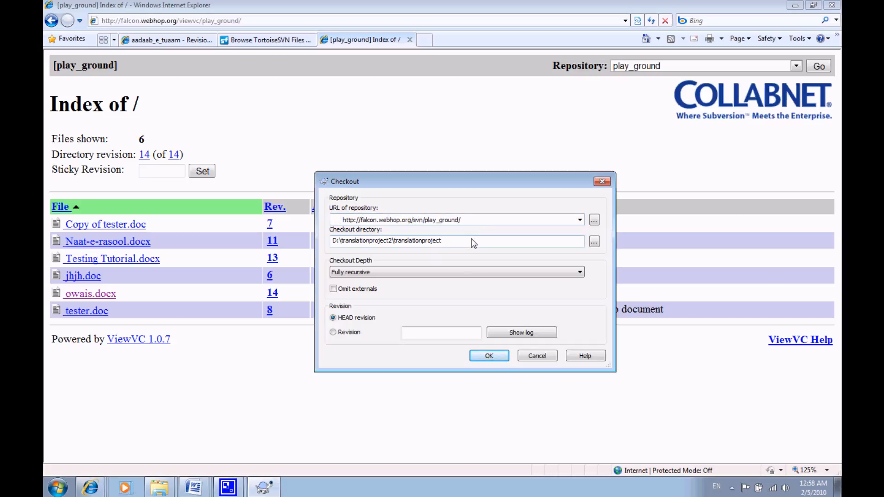
pyautogui.write('\\play_ground')
pyautogui.moveTo(446, 248); pyautogui.dragTo(443, 248)
pyautogui.doubleClick(426, 221)
pyautogui.click(430, 221)
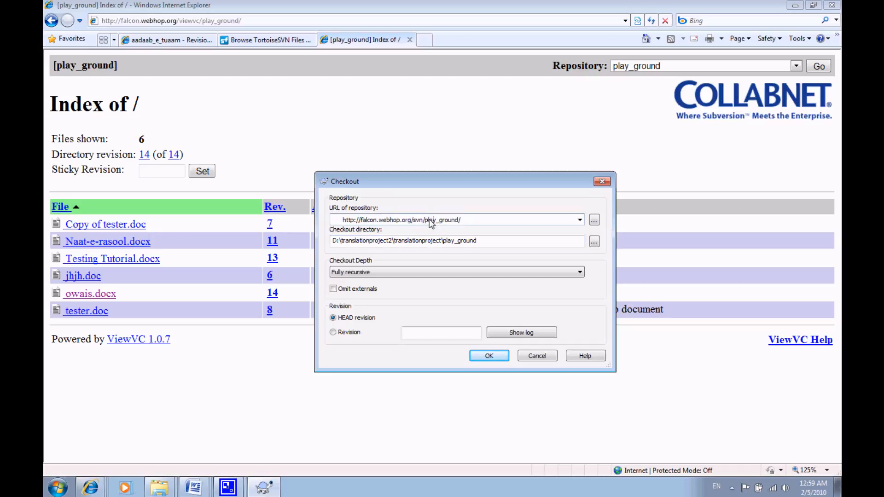
pyautogui.moveTo(426, 219); pyautogui.dragTo(462, 221)
pyautogui.click(482, 243)
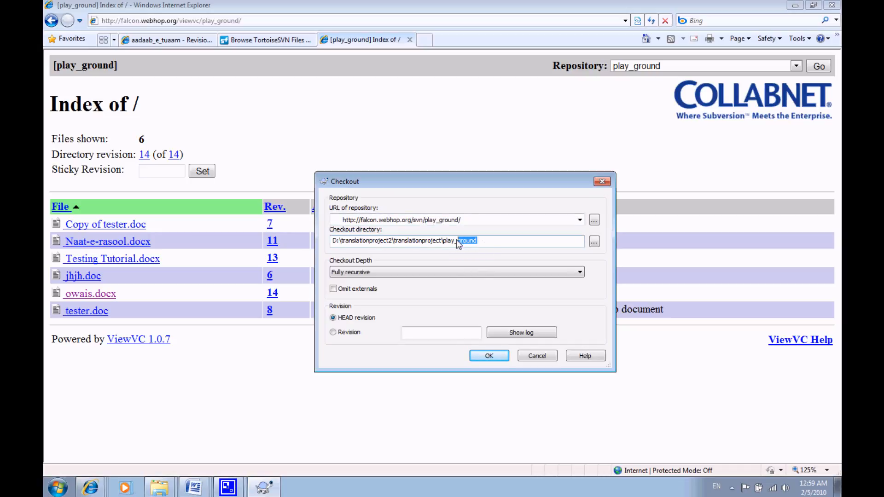
# - Run the checkout of the play_ground repository, close its log and show the translationproject folder in Windows Explorer
pyautogui.click(493, 355)
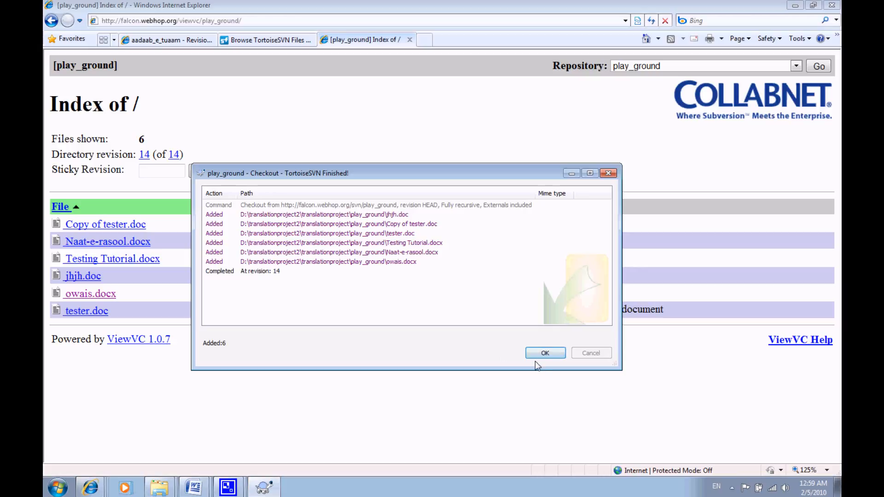
pyautogui.click(543, 352)
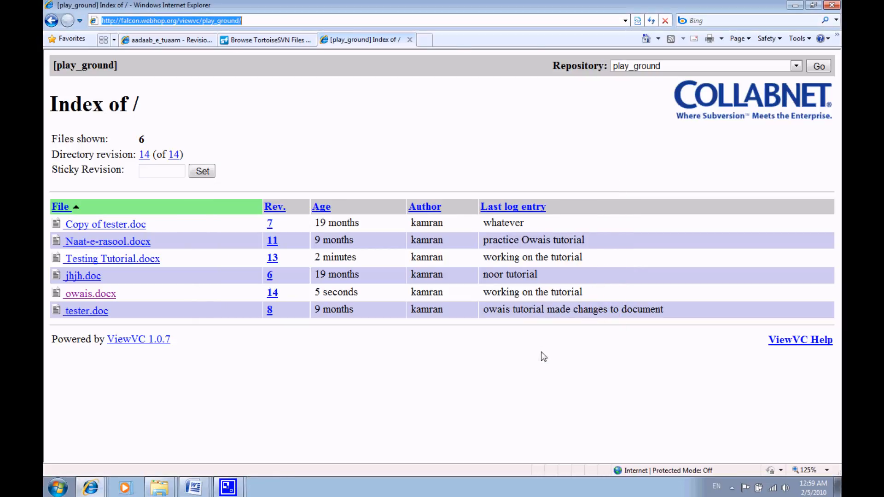
pyautogui.moveTo(160, 492)
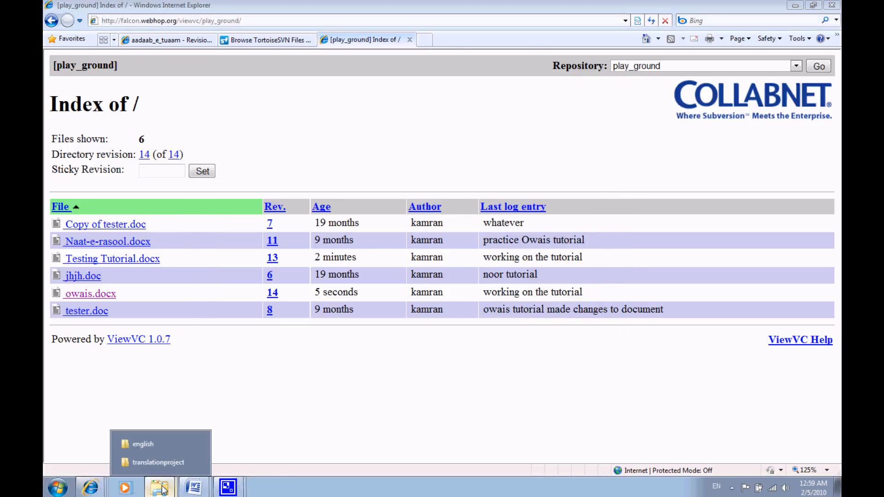
pyautogui.click(154, 462)
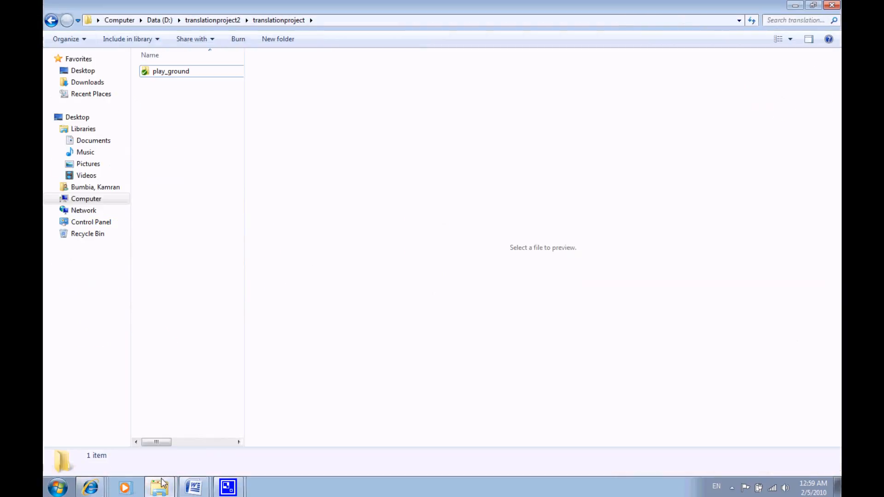
# - Clear the saved authentication data in the TortoiseSVN settings and apply the change
pyautogui.rightClick(163, 96)
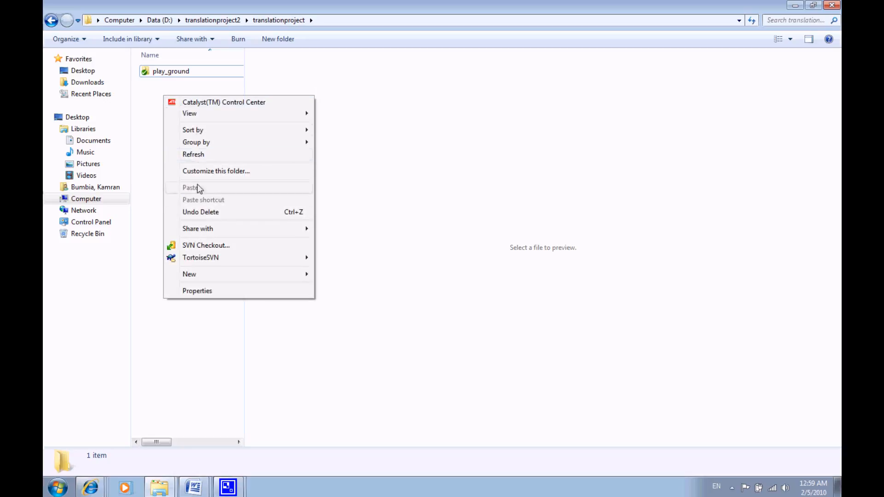
pyautogui.moveTo(227, 263)
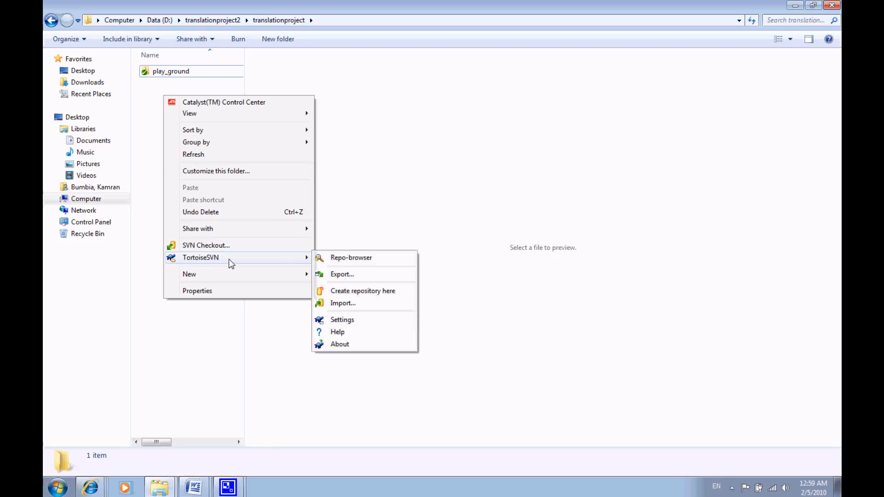
pyautogui.click(336, 318)
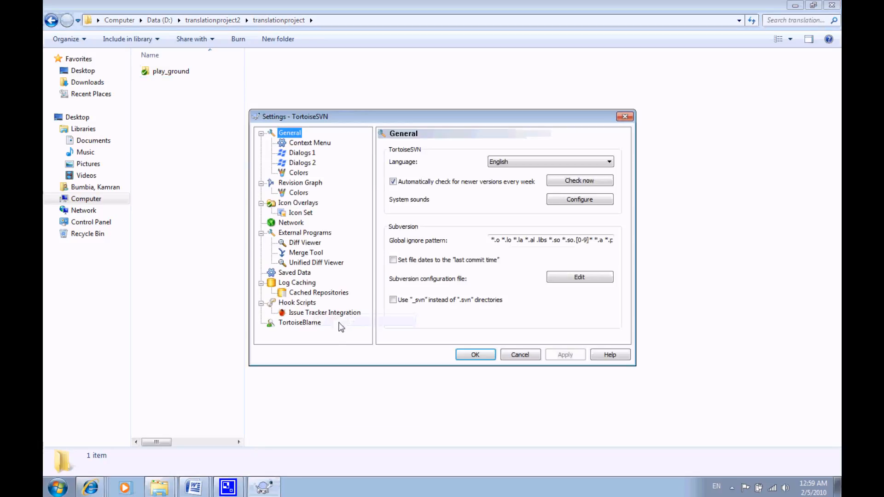
pyautogui.click(290, 224)
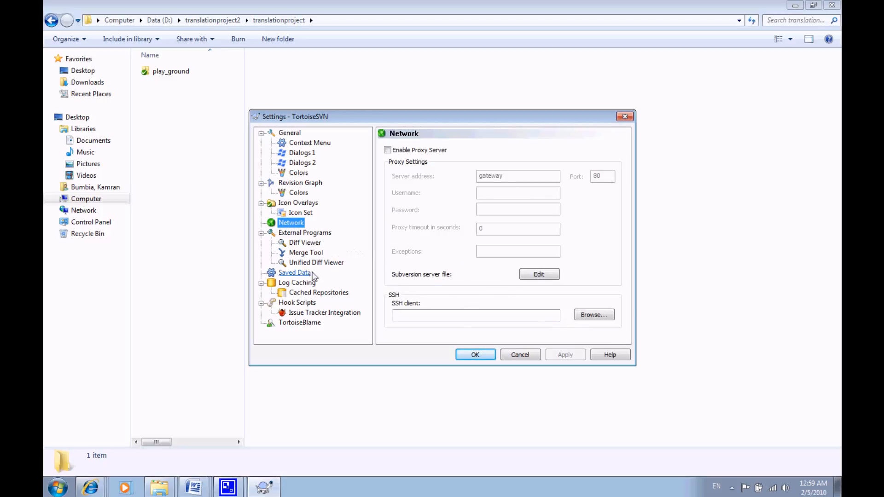
pyautogui.click(305, 284)
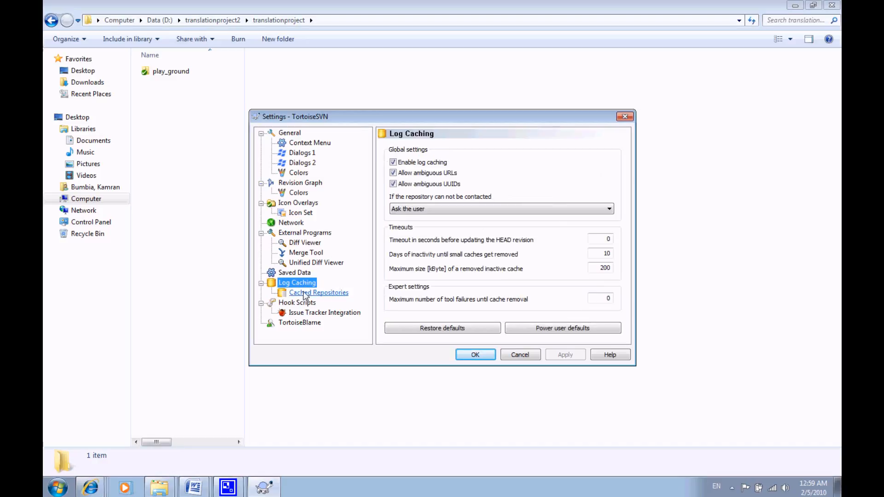
pyautogui.click(300, 293)
pyautogui.click(297, 283)
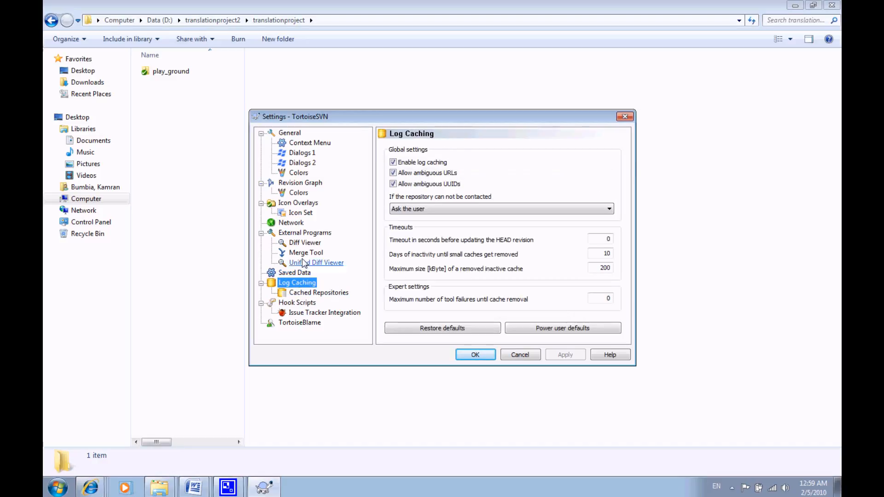
pyautogui.click(296, 223)
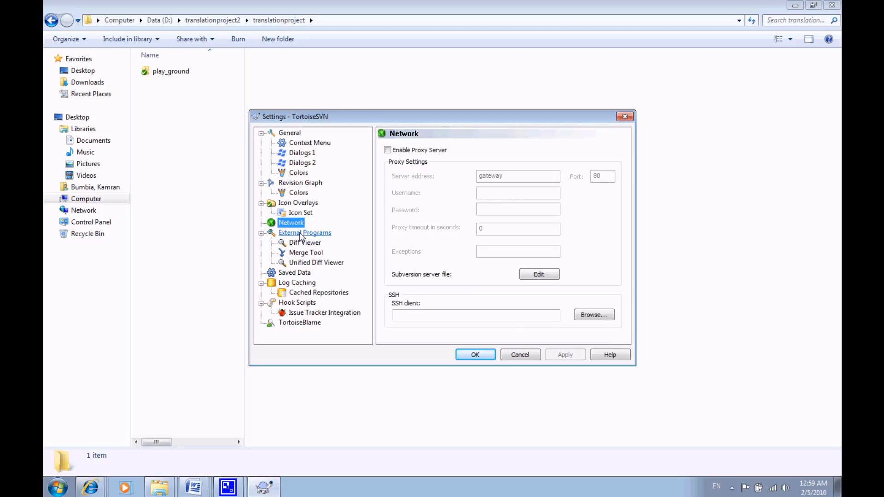
pyautogui.click(300, 233)
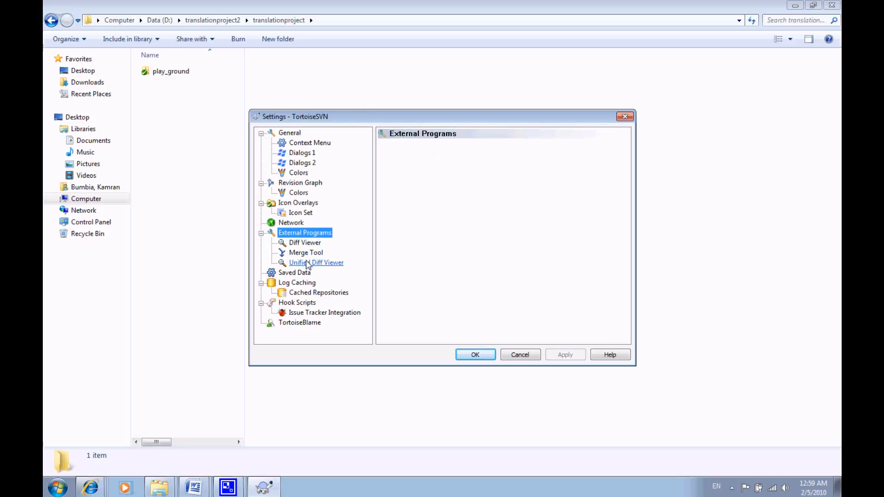
pyautogui.click(297, 273)
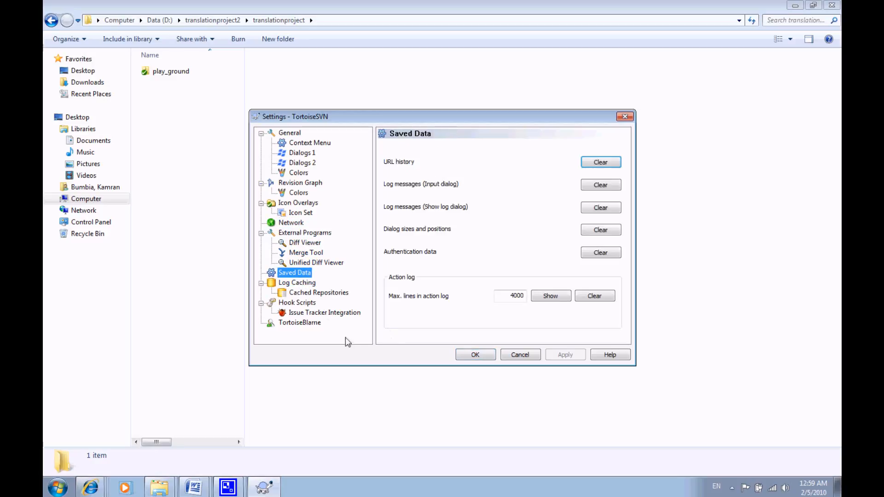
pyautogui.click(600, 253)
pyautogui.click(475, 355)
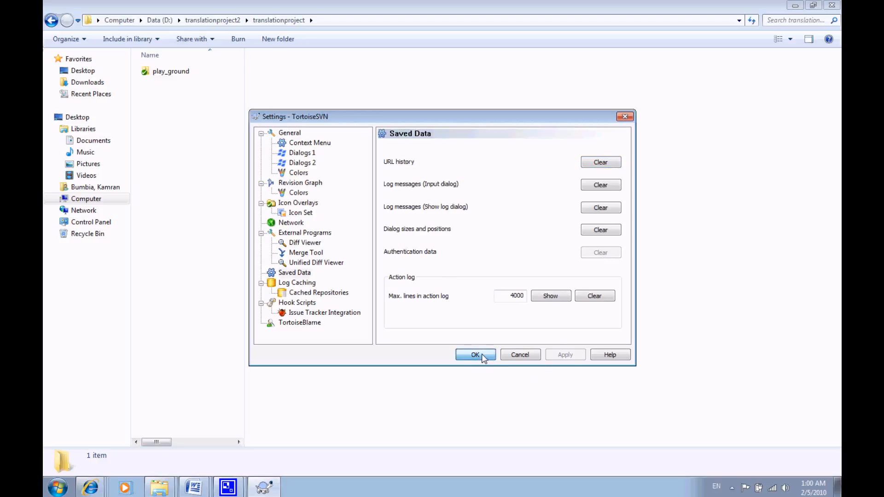
# - Delete the play_ground folder from the translationproject folder
pyautogui.click(190, 80)
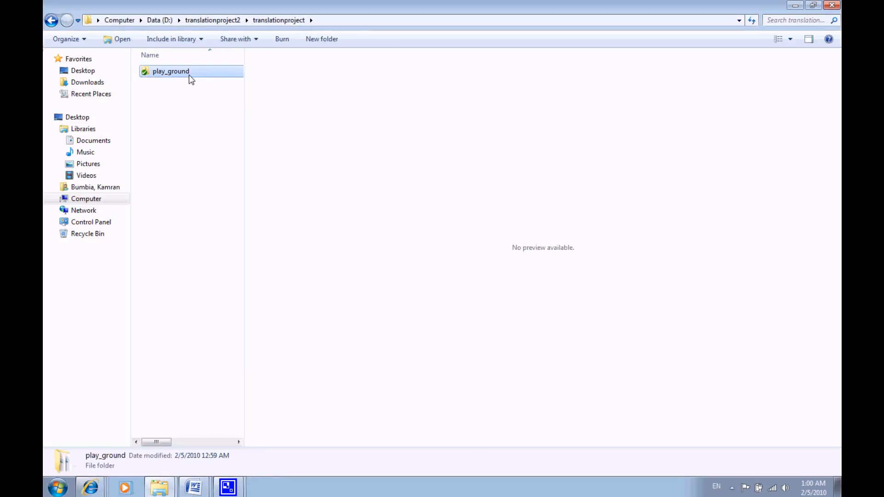
pyautogui.press('Delete')
pyautogui.press('Return')
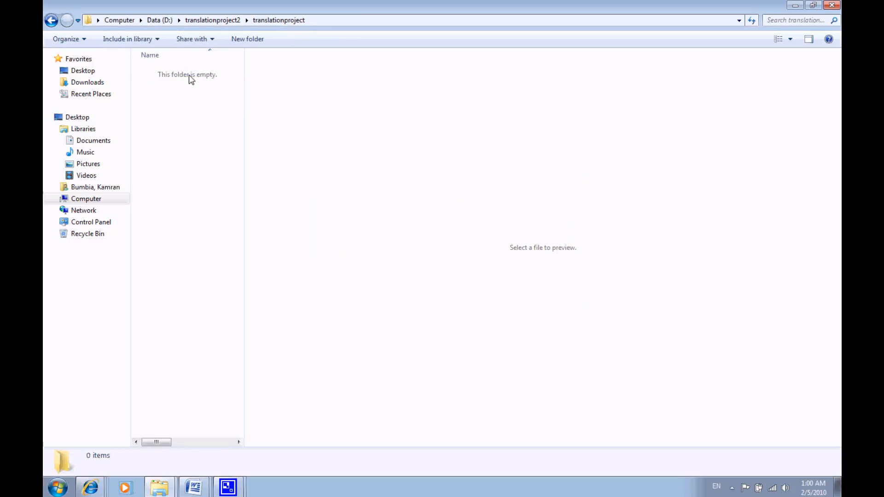
# - Start an SVN Checkout of the play_ground repository into D:\translationproject2\translationproject\playground
pyautogui.rightClick(190, 115)
pyautogui.click(232, 260)
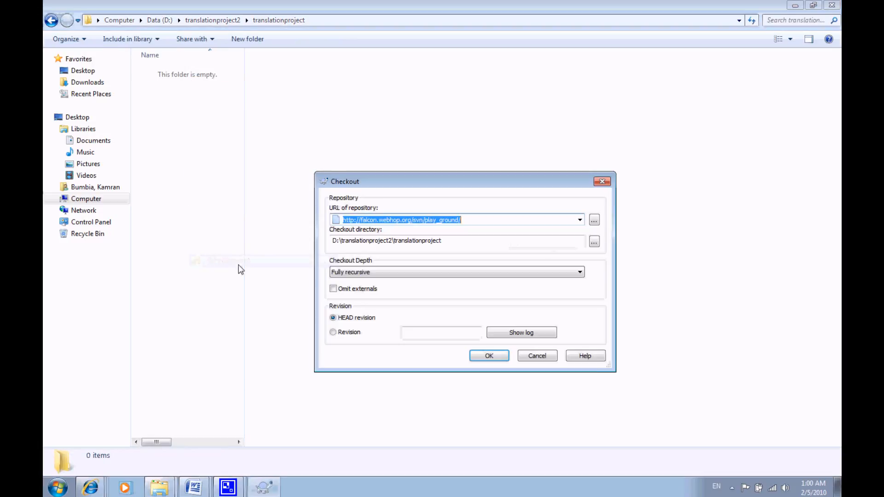
pyautogui.click(463, 242)
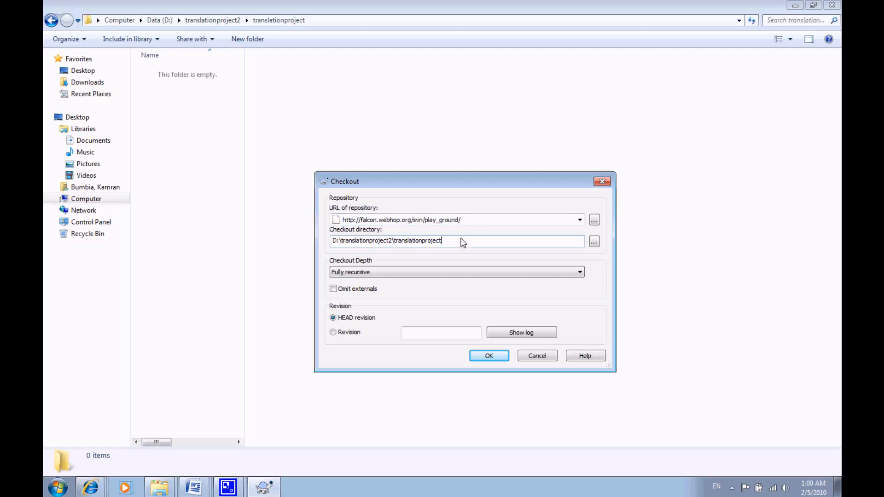
pyautogui.write('\\playground')
pyautogui.click(491, 358)
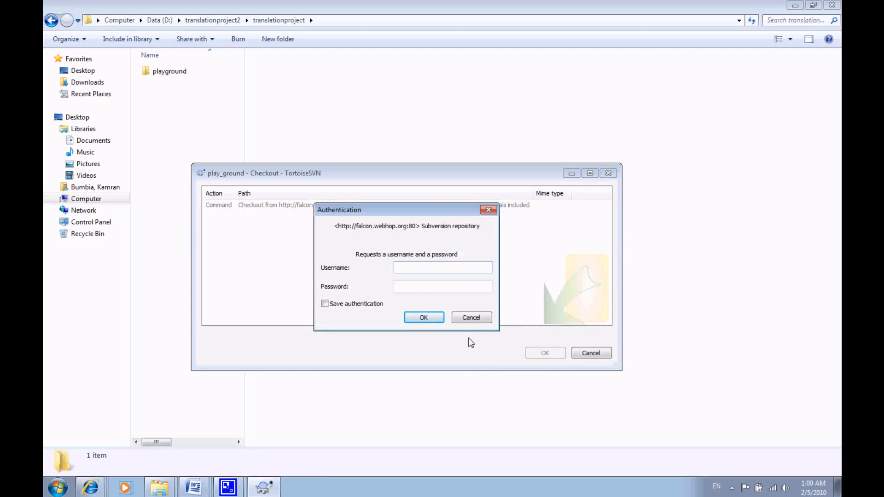
# - Authenticate with the account username and password, enable Save authentication, and close the log once the checkout is complete
pyautogui.write('kamran')
pyautogui.press('Tab')
pyautogui.write('******')
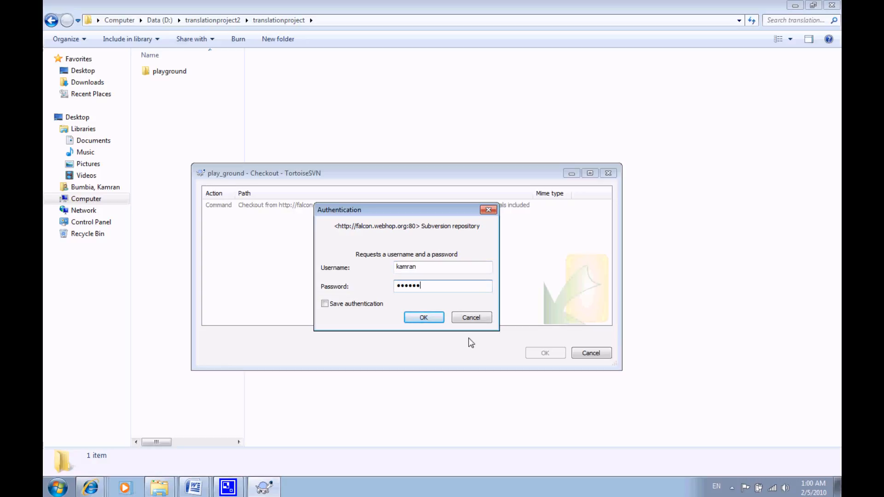
pyautogui.click(325, 305)
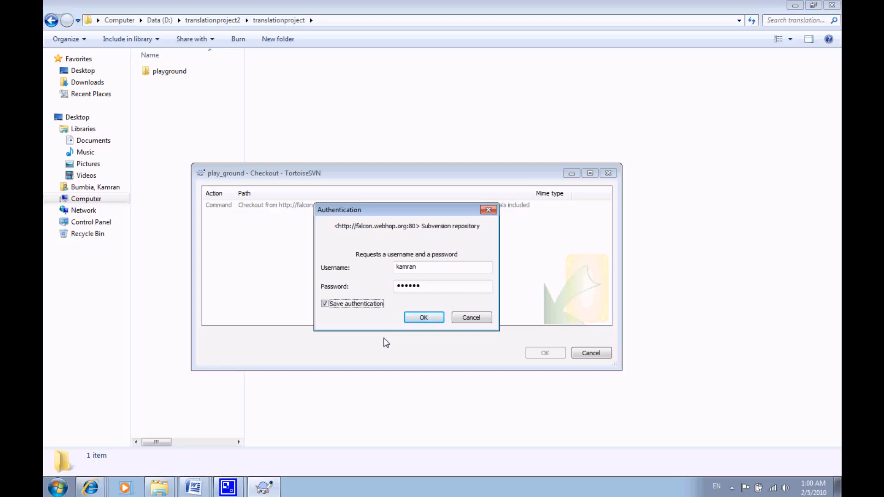
pyautogui.click(427, 322)
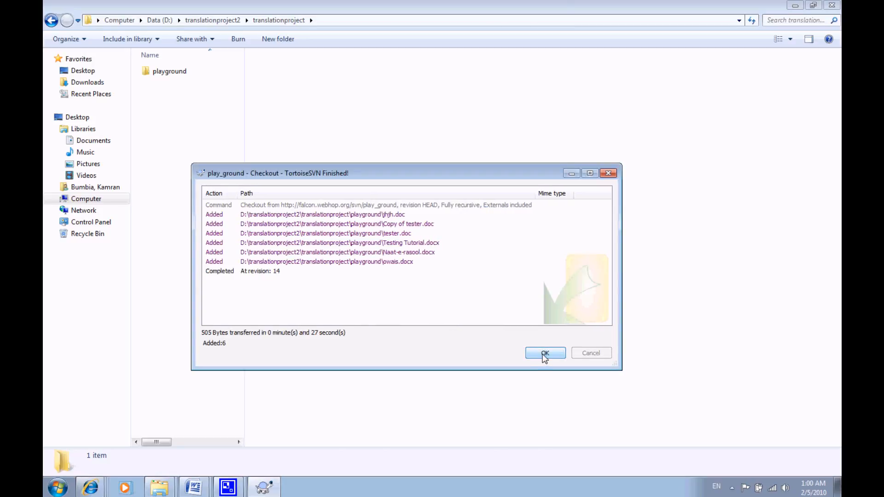
pyautogui.click(545, 353)
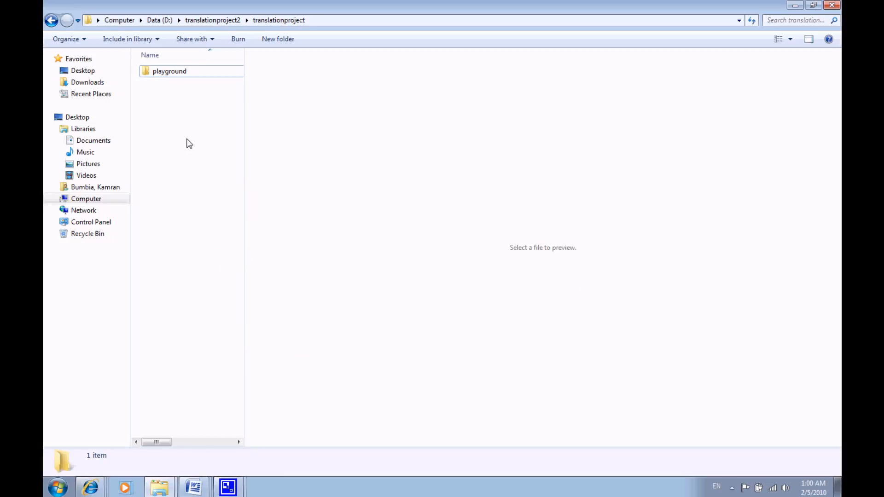
# - Open the playground folder in translationproject to view the checked-out files
pyautogui.click(168, 73)
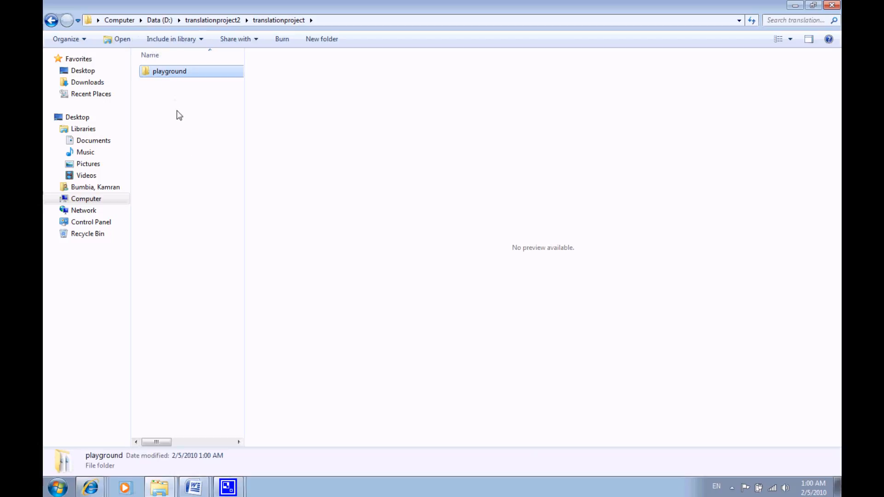
pyautogui.click(177, 113)
pyautogui.doubleClick(169, 72)
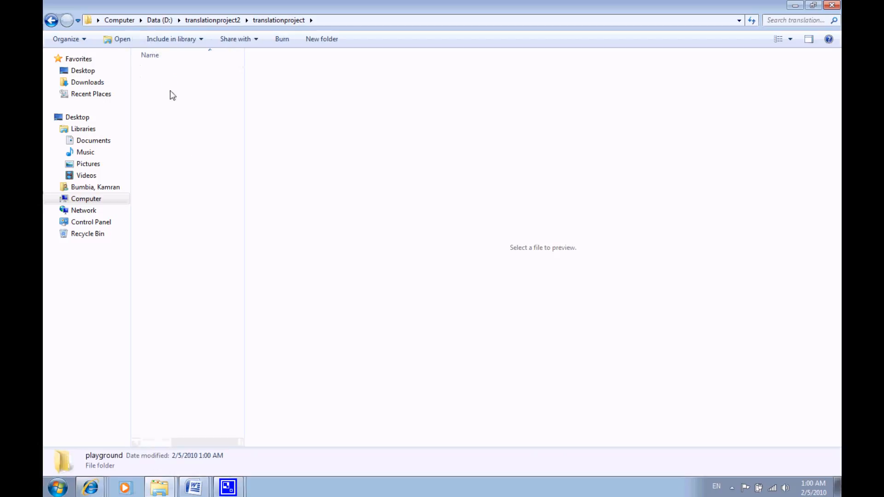
# - Copy the path of the playground folder and bring up a new blank Microsoft Word document
pyautogui.click(52, 21)
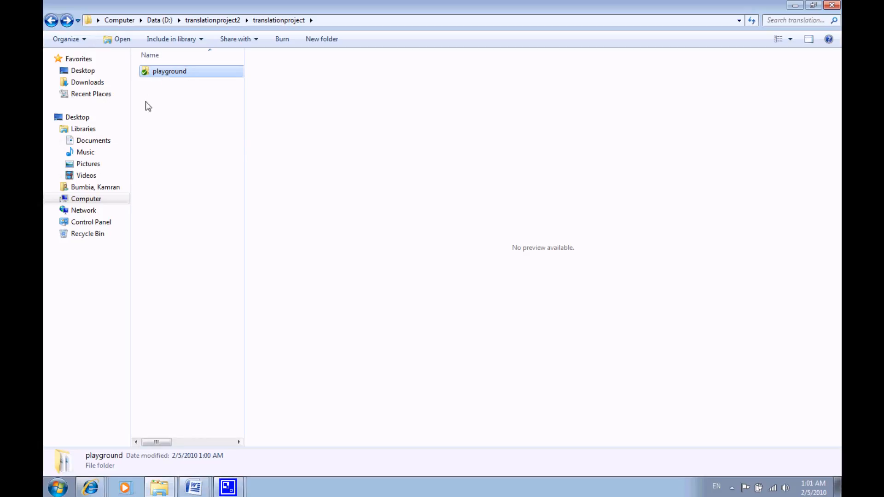
pyautogui.doubleClick(167, 74)
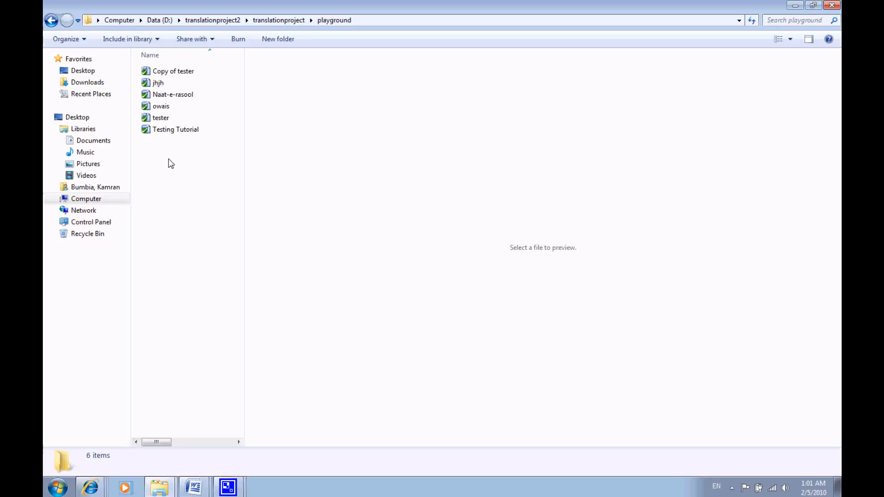
pyautogui.click(58, 487)
pyautogui.click(124, 234)
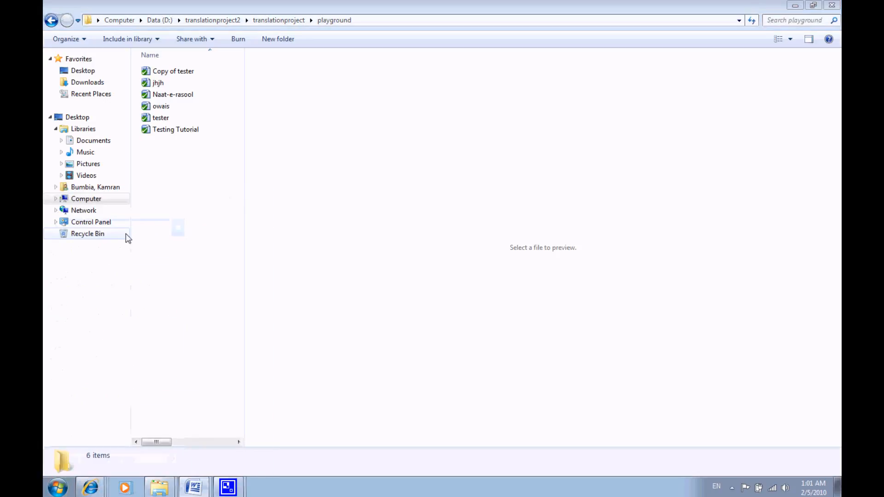
pyautogui.click(385, 21)
pyautogui.hotkey('ctrl', 'c')
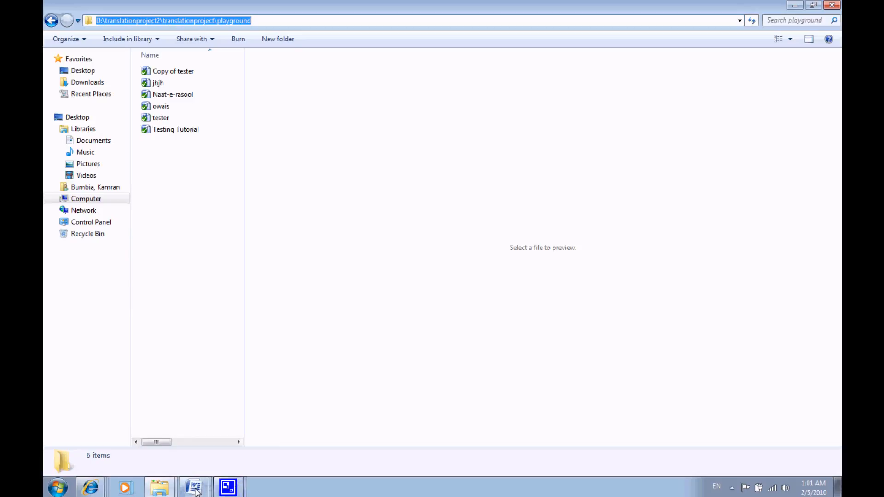
pyautogui.moveTo(196, 488)
pyautogui.click(164, 448)
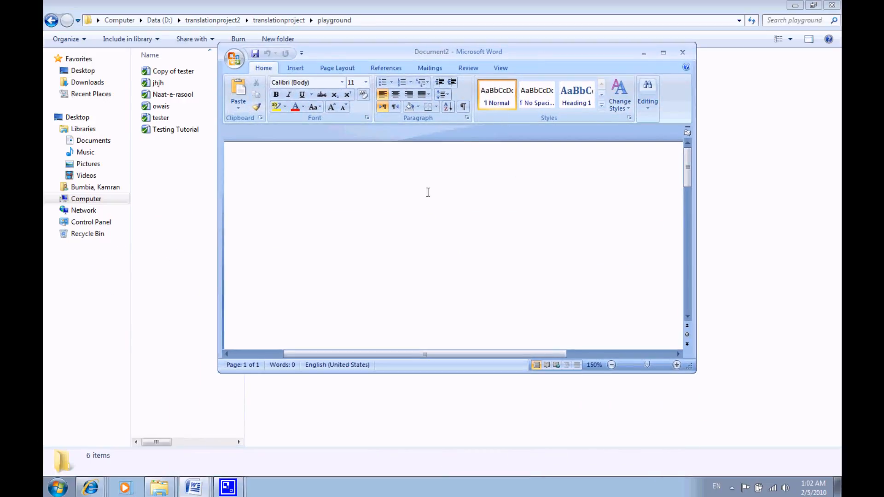
# - Write "Assalamualaikum Dear Brothers and Sisters" in the blank document
pyautogui.write('Assalam')
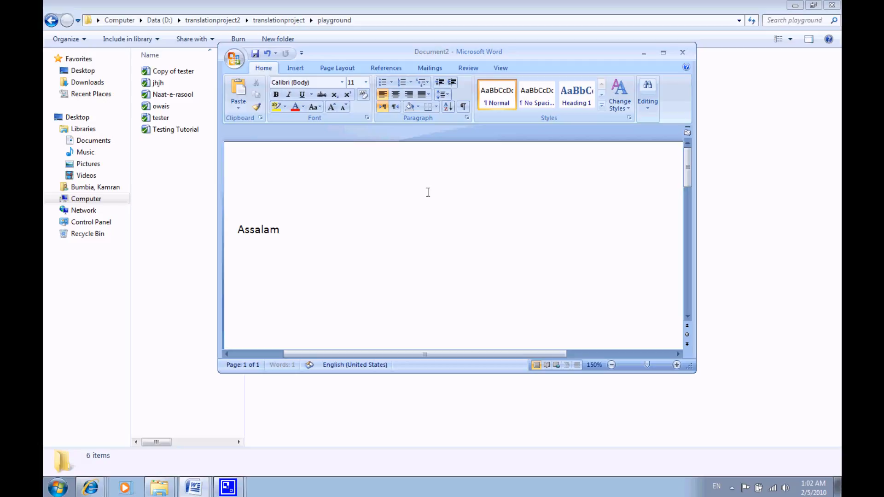
pyautogui.write('uala')
pyautogui.write('ikum Dea')
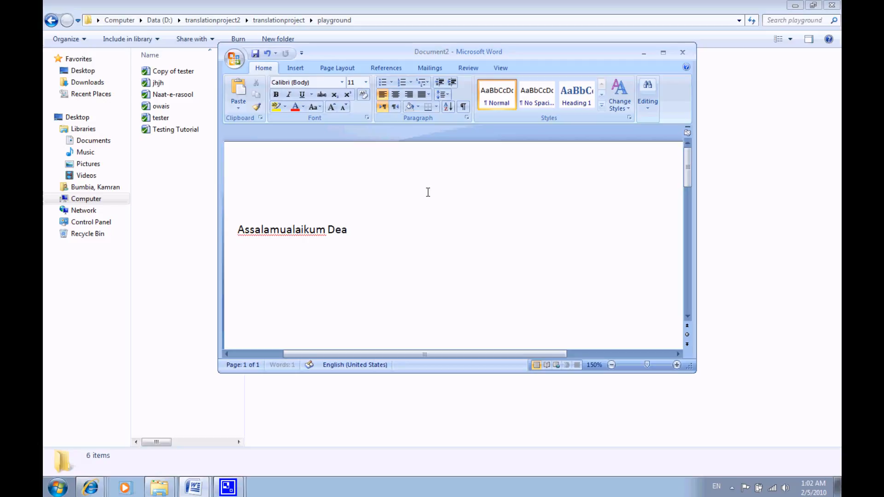
pyautogui.write('r Brothers and Sisters')
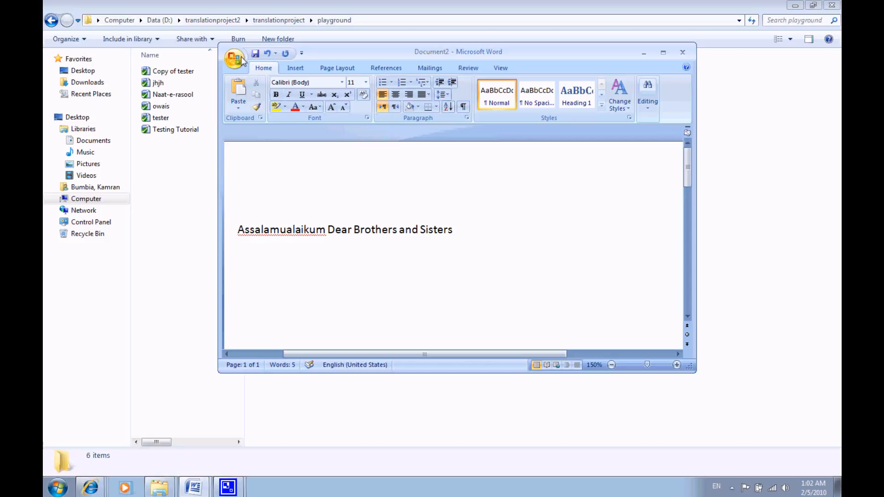
# - Start saving the document as a new file and set the save location to D:\translationproject2\translationproject\playground
pyautogui.click(241, 60)
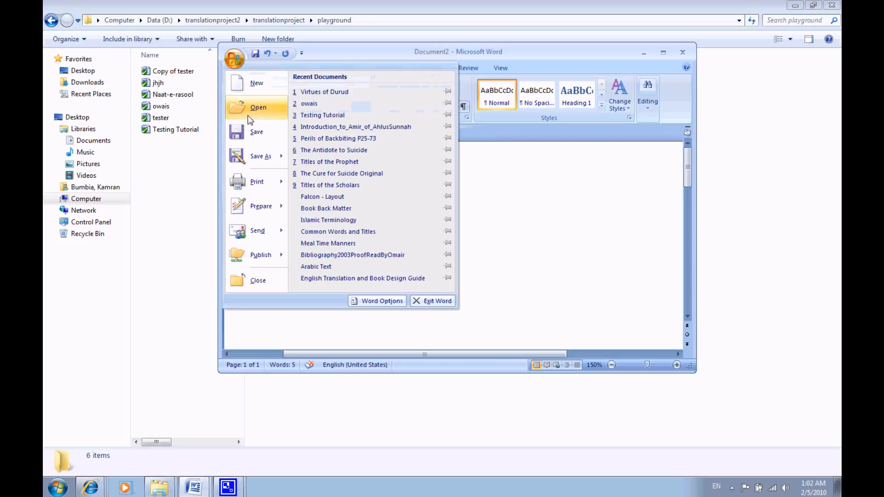
pyautogui.click(265, 156)
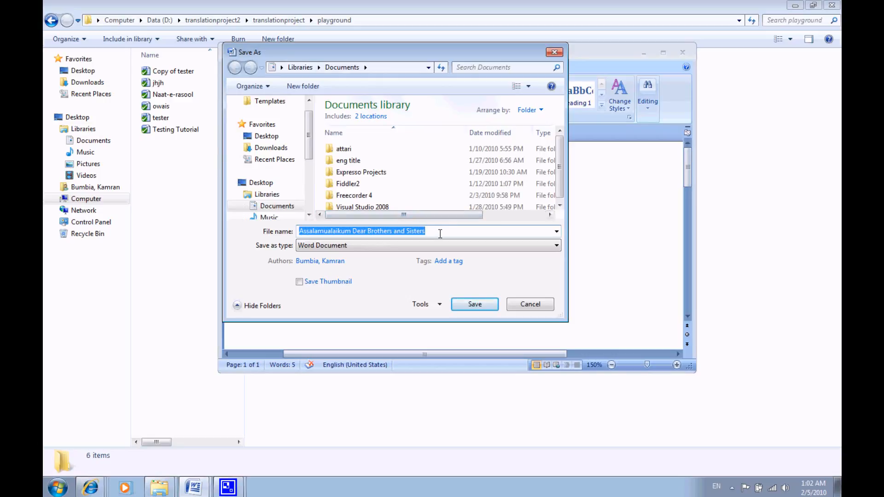
pyautogui.click(437, 230)
pyautogui.moveTo(437, 230); pyautogui.dragTo(279, 228)
pyautogui.hotkey('ctrl', 'v')
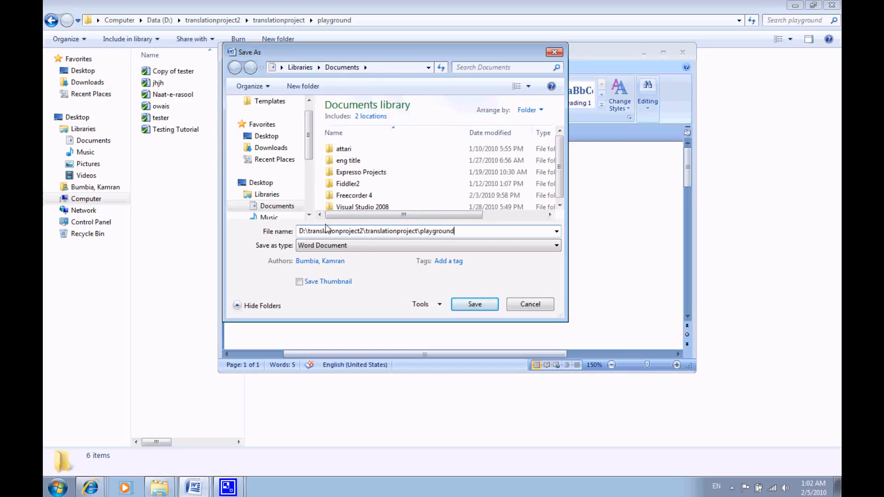
pyautogui.press('Return')
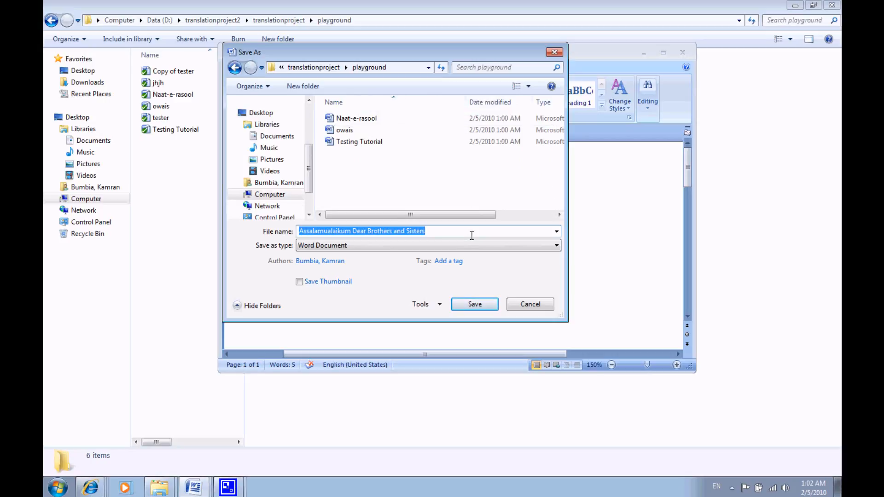
# - Save the document as a Word Document named "Testing Video Tutorial" and close it
pyautogui.click(472, 234)
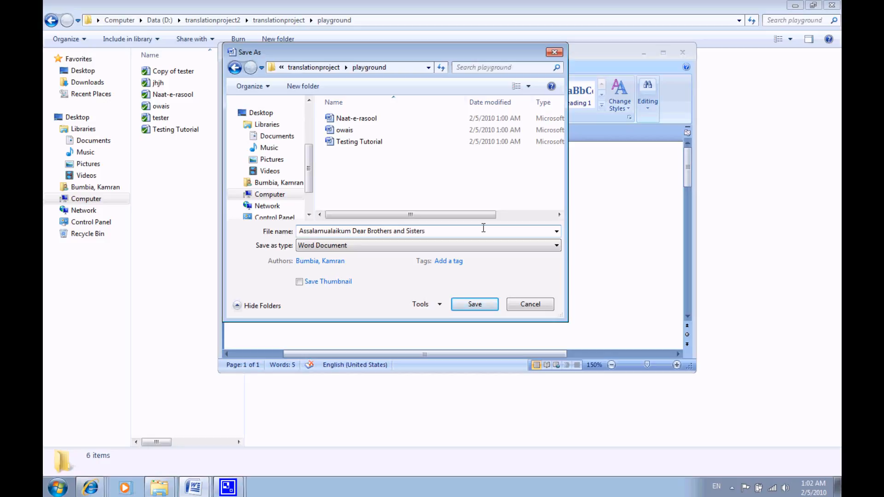
pyautogui.press('BackSpace')
pyautogui.press('BackSpace')
pyautogui.press('BackSpace')
pyautogui.press('BackSpace')
pyautogui.press('BackSpace')
pyautogui.press('BackSpace')
pyautogui.press('BackSpace')
pyautogui.press('BackSpace')
pyautogui.press('BackSpace')
pyautogui.press('BackSpace')
pyautogui.press('BackSpace')
pyautogui.press('BackSpace')
pyautogui.press('BackSpace')
pyautogui.press('BackSpace')
pyautogui.press('BackSpace')
pyautogui.press('BackSpace')
pyautogui.press('BackSpace')
pyautogui.press('BackSpace')
pyautogui.press('BackSpace')
pyautogui.press('BackSpace')
pyautogui.write('Tes')
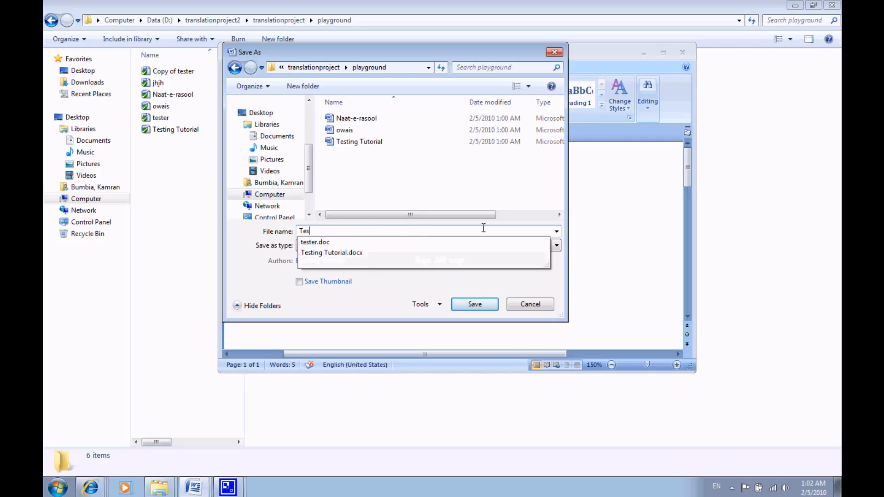
pyautogui.write('ting Video Tutir')
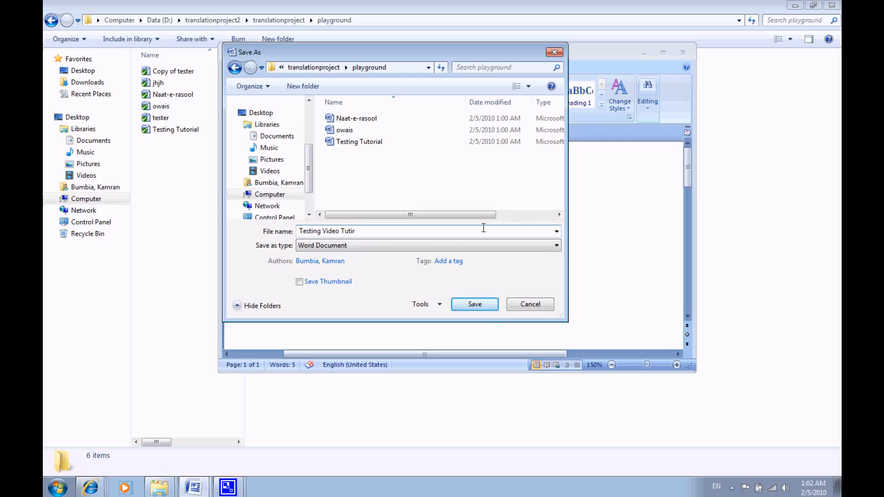
pyautogui.write('ial')
pyautogui.click(474, 304)
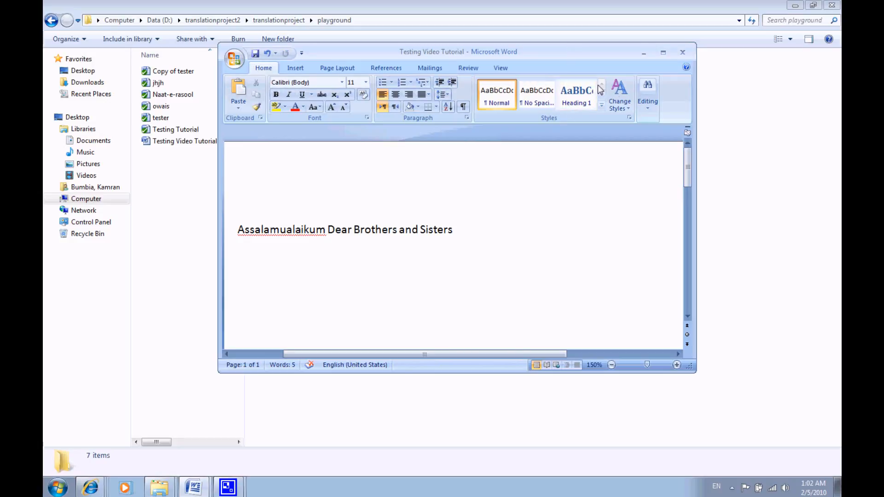
pyautogui.click(683, 52)
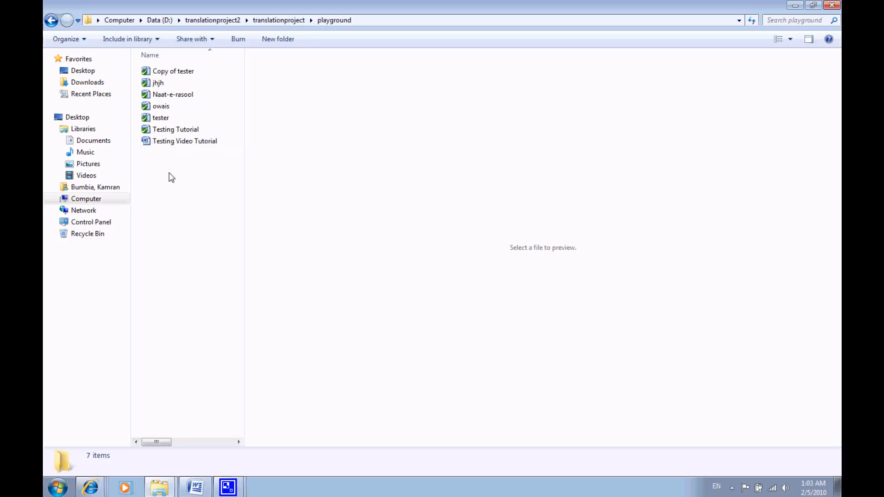
# - Add Testing Video Tutorial.docx in the playground folder to version control with TortoiseSVN and close the finished log
pyautogui.click(178, 142)
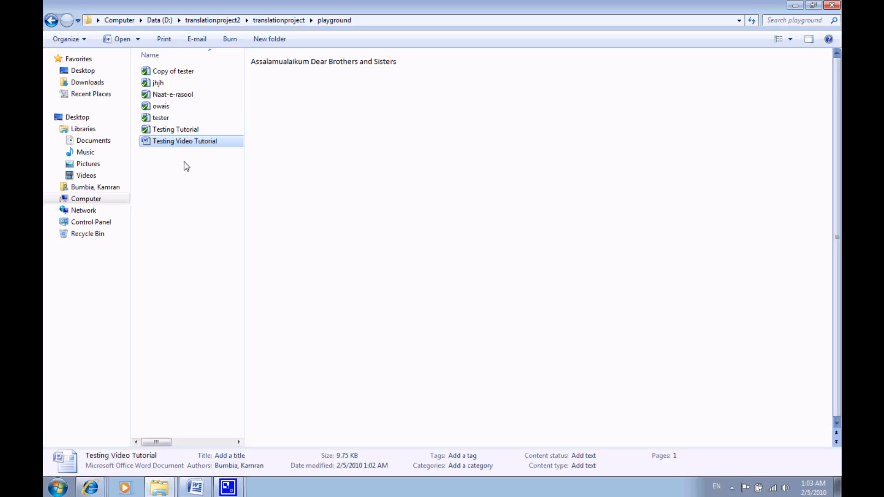
pyautogui.click(181, 163)
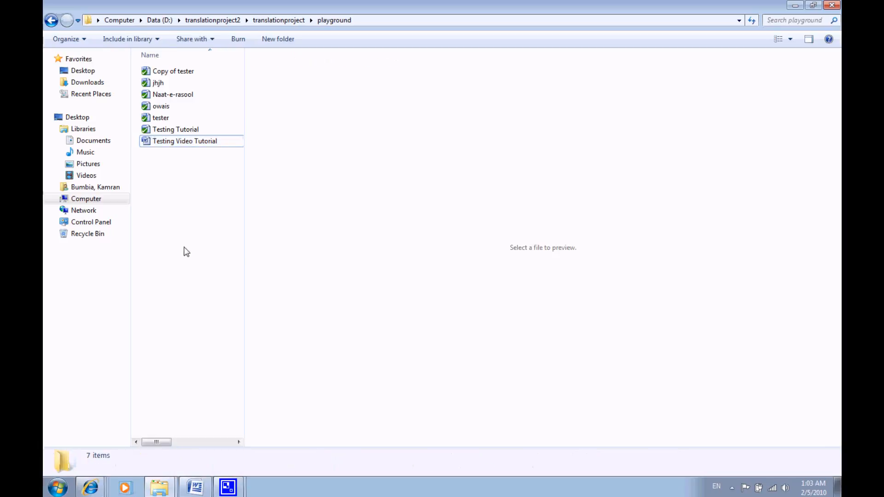
pyautogui.rightClick(181, 192)
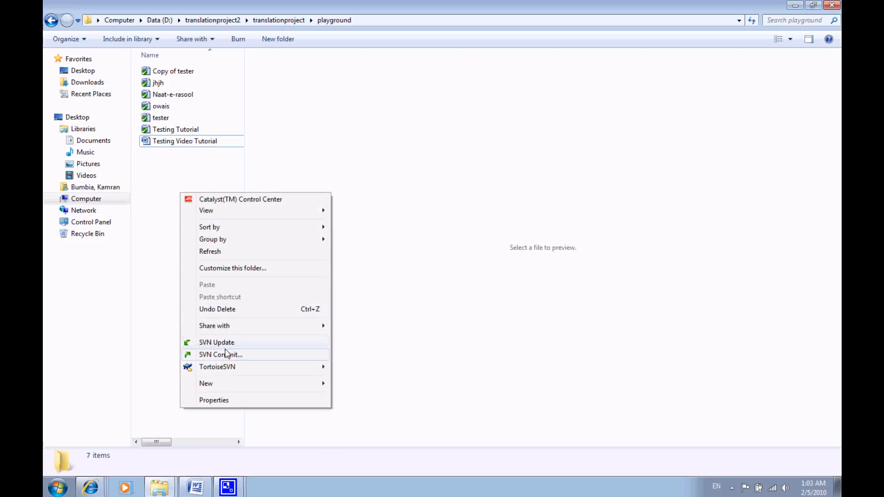
pyautogui.moveTo(227, 374)
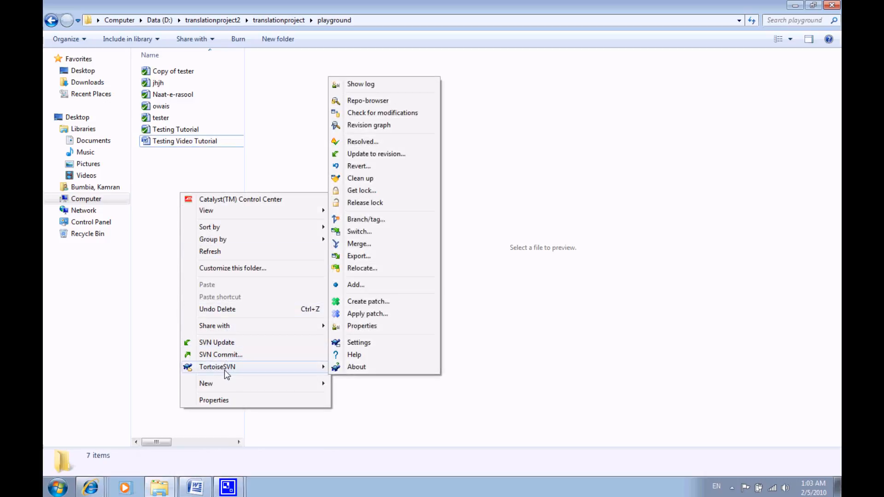
pyautogui.click(352, 284)
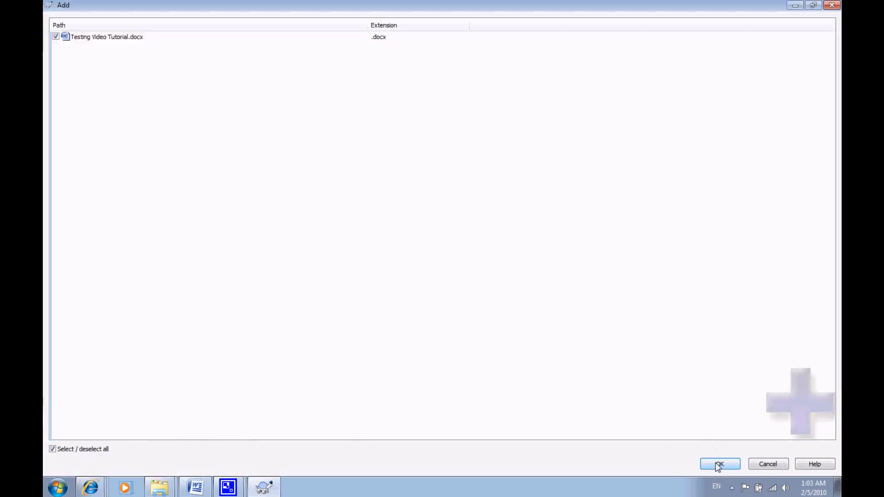
pyautogui.click(719, 464)
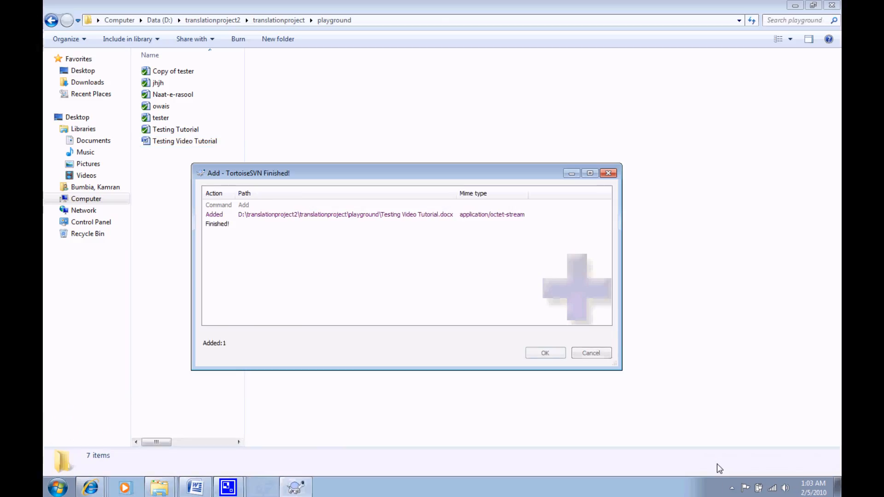
pyautogui.click(545, 353)
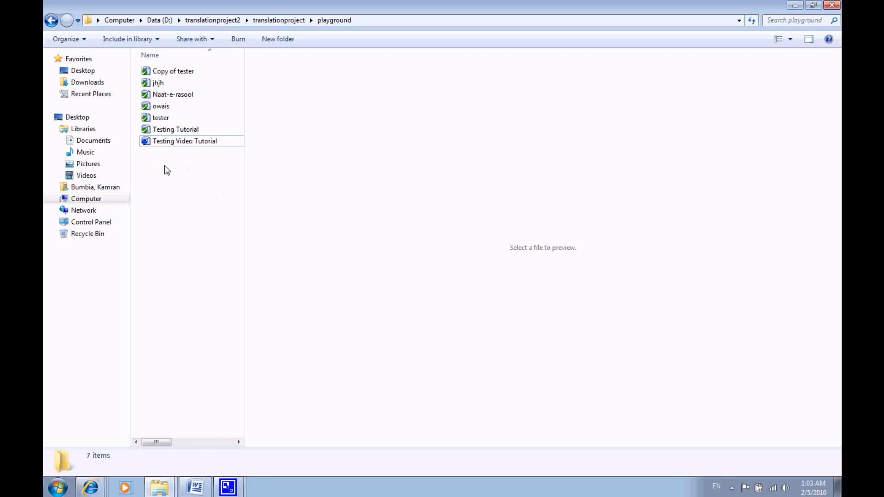
pyautogui.moveTo(145, 147)
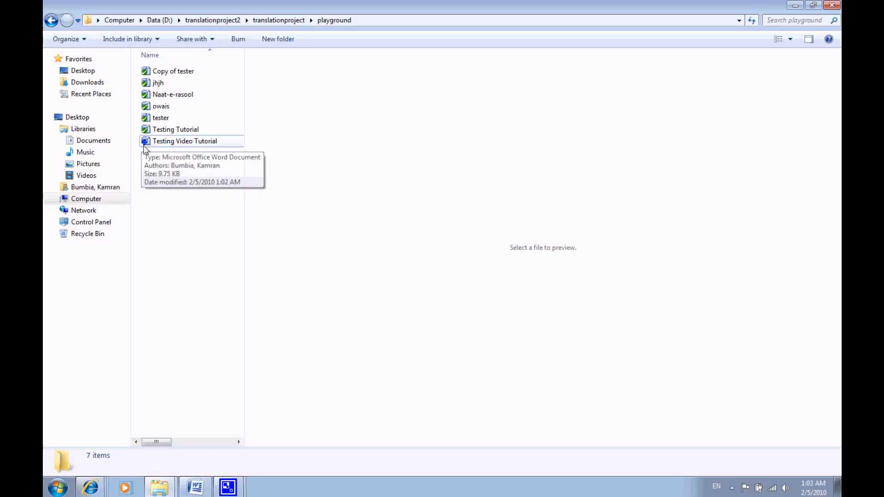